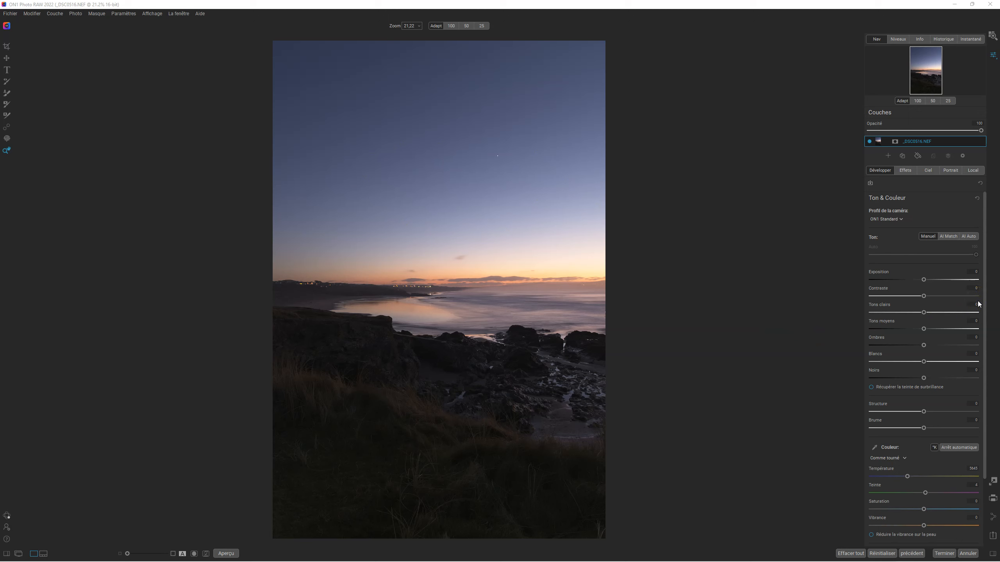
Step: Apply the AI Auto tone adjustment to the photo
{"action": "left_click", "coordinate": [968, 236]}
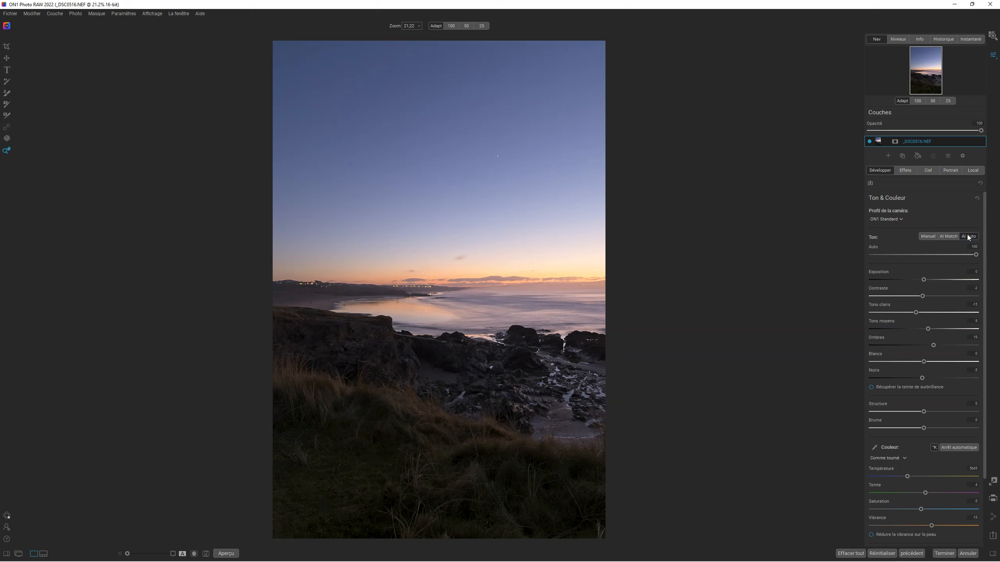
Step: Turn on dust visualization for the retouch tool and heal the dust spots scattered across the sky
{"action": "left_click", "coordinate": [6, 128]}
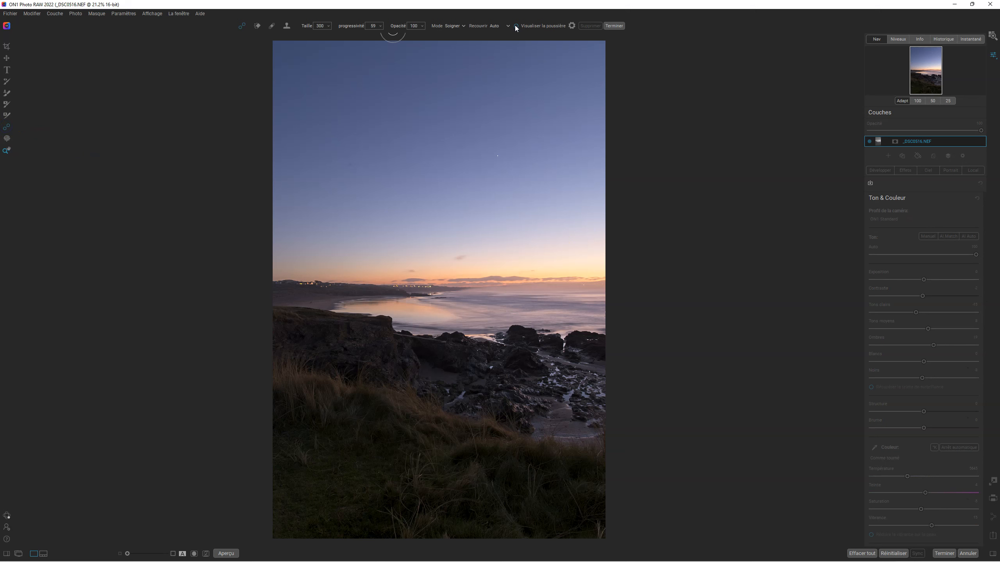
{"action": "left_click", "coordinate": [515, 26]}
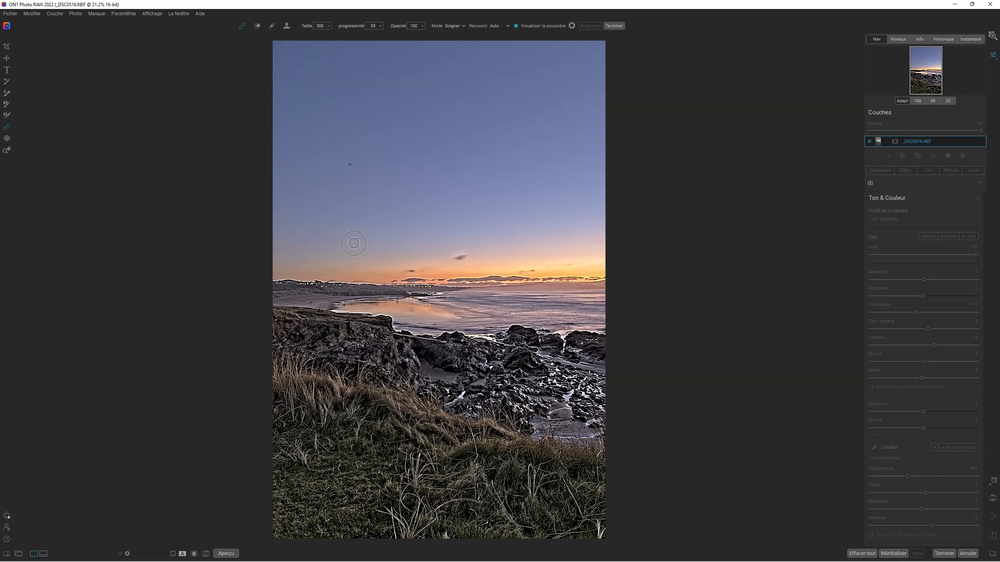
{"action": "scroll", "coordinate": [354, 241], "scroll_direction": "down", "scroll_amount": 2}
{"action": "left_click", "coordinate": [349, 166]}
{"action": "left_click", "coordinate": [358, 264]}
{"action": "left_click", "coordinate": [336, 208]}
{"action": "left_click", "coordinate": [533, 104]}
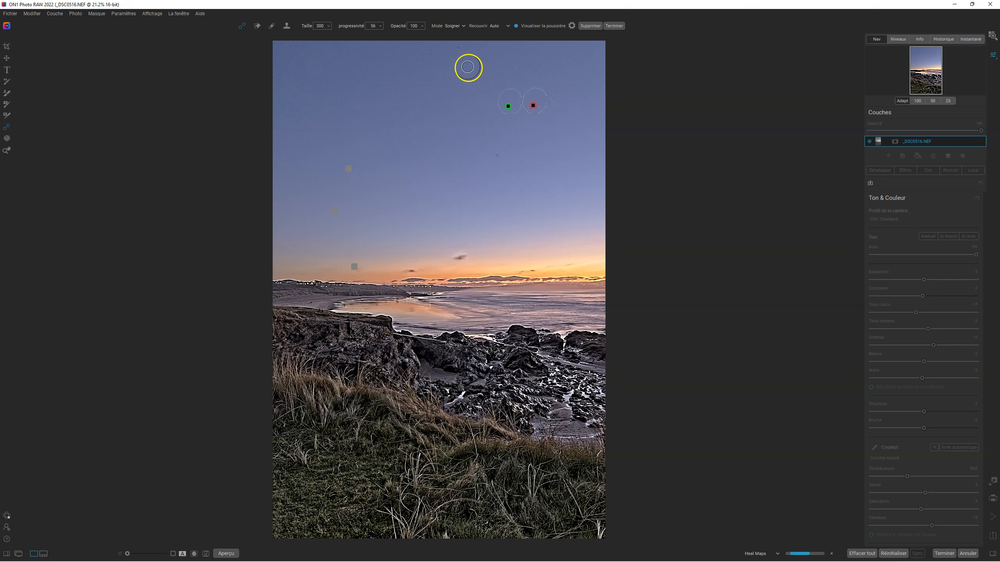
{"action": "left_click", "coordinate": [457, 47]}
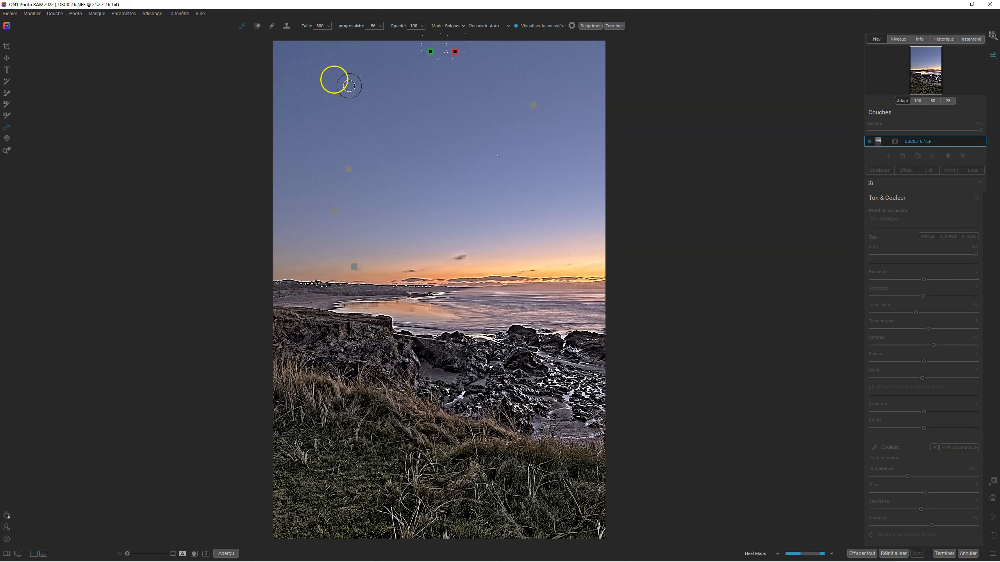
{"action": "left_click", "coordinate": [308, 75]}
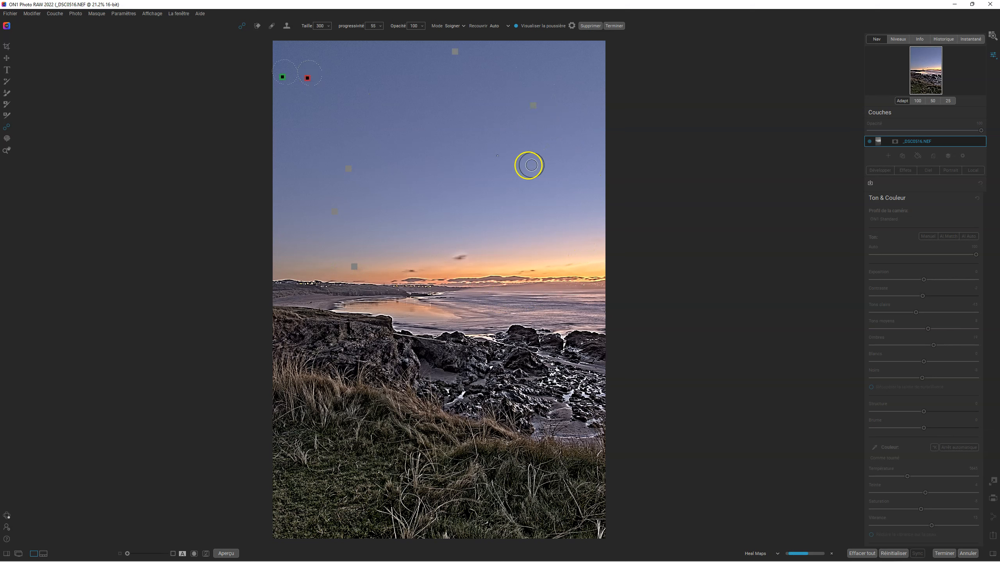
{"action": "left_click", "coordinate": [497, 156]}
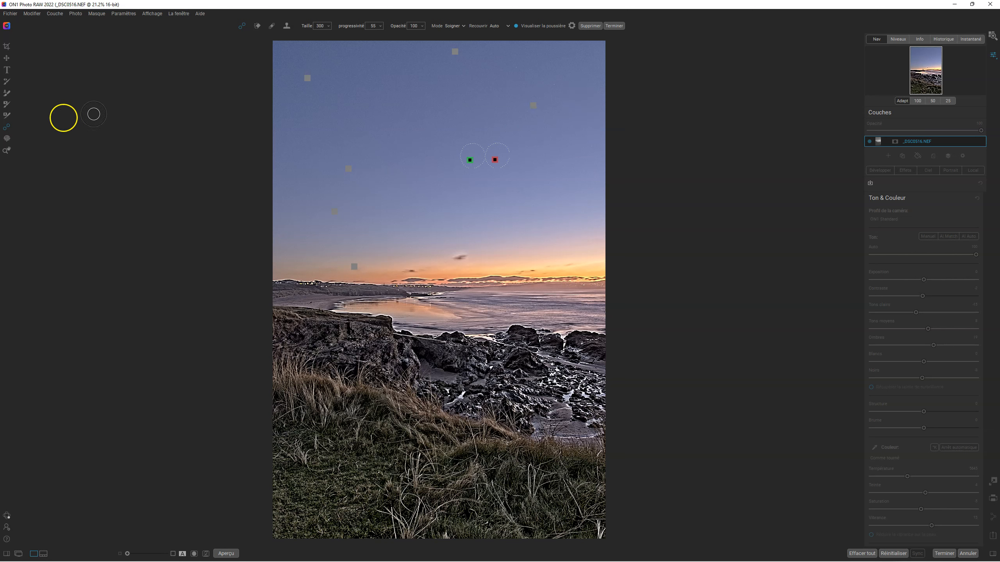
Step: Check the sky with and without dust visualization, heal the remaining spot in its upper right area, and finish retouching with visualization off
{"action": "left_click", "coordinate": [515, 26]}
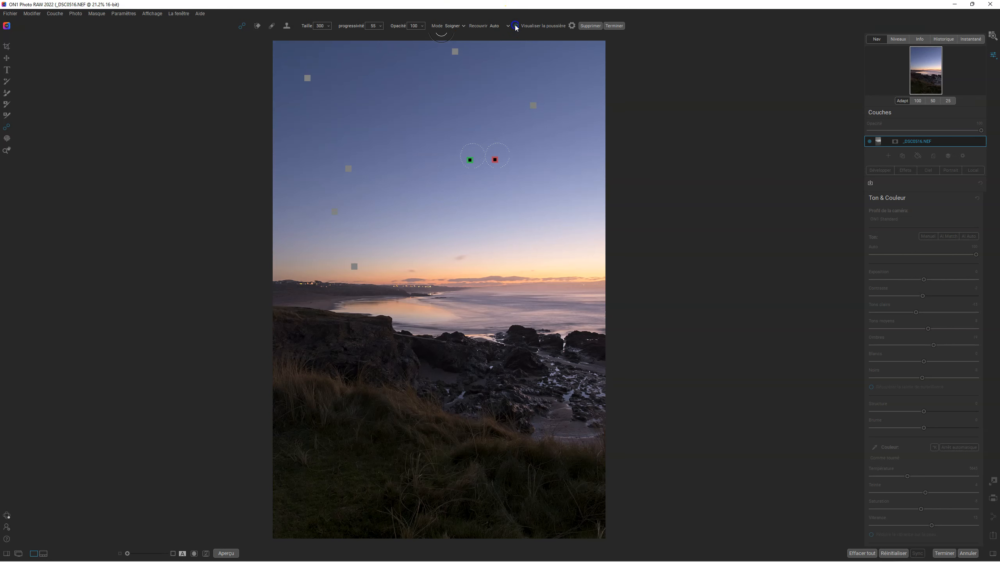
{"action": "left_click", "coordinate": [515, 26]}
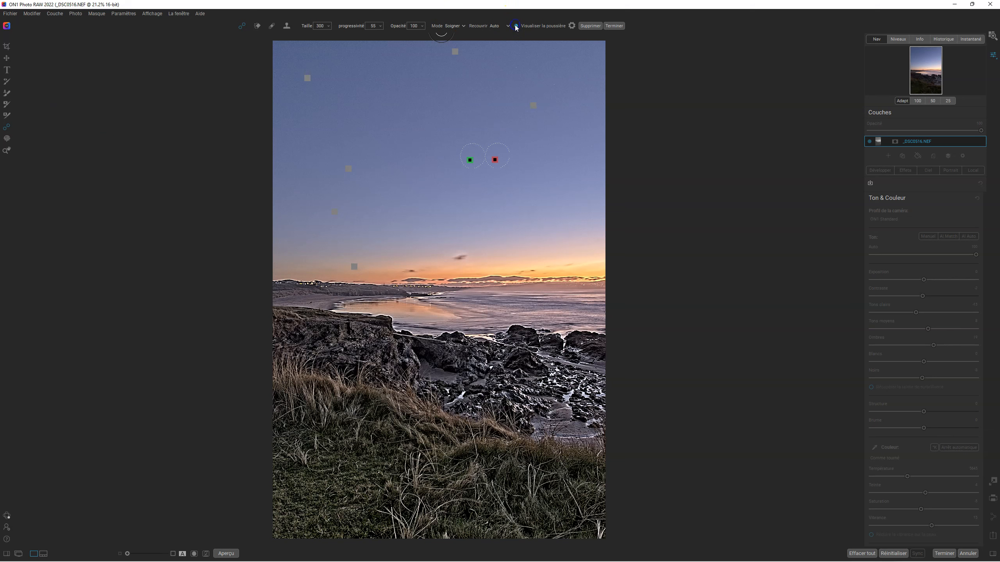
{"action": "left_click", "coordinate": [532, 102]}
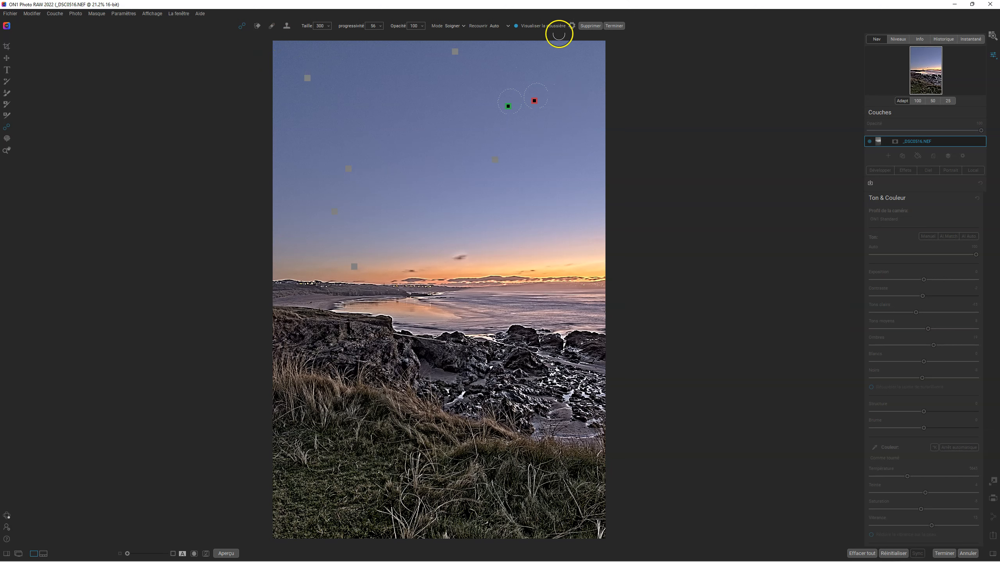
{"action": "left_click", "coordinate": [515, 26]}
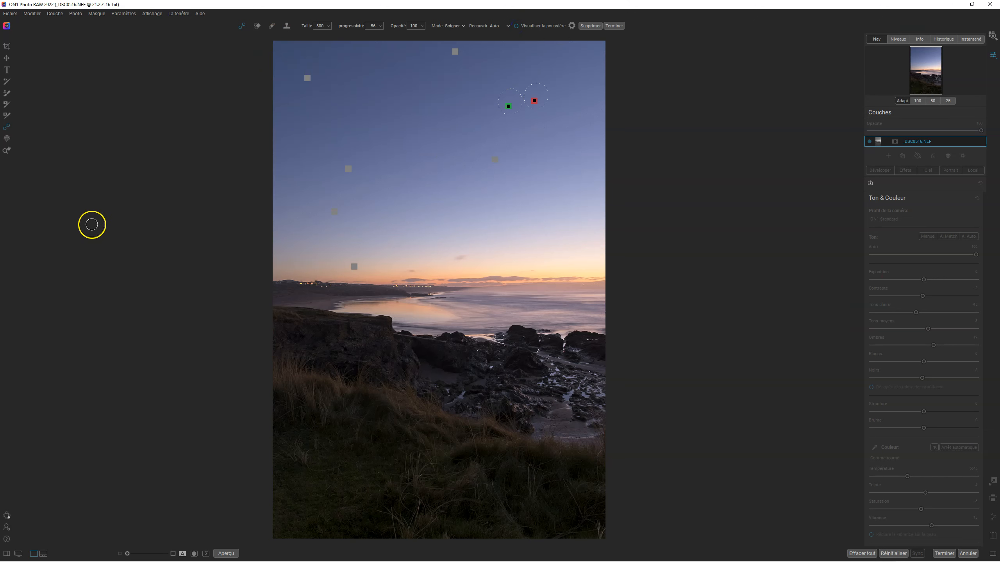
{"action": "left_click", "coordinate": [6, 151]}
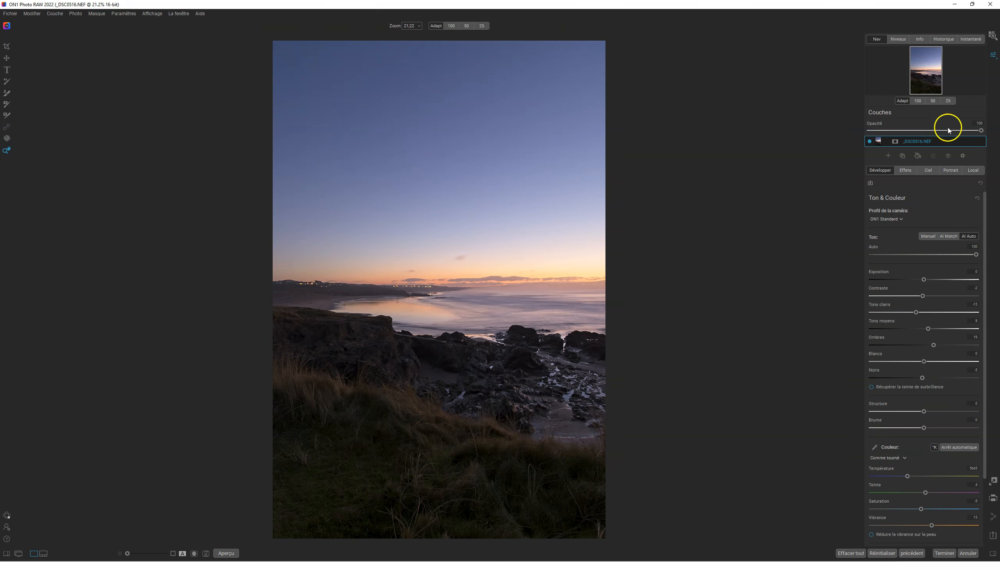
Step: Save the current state as a snapshot named BASE
{"action": "left_click", "coordinate": [971, 40]}
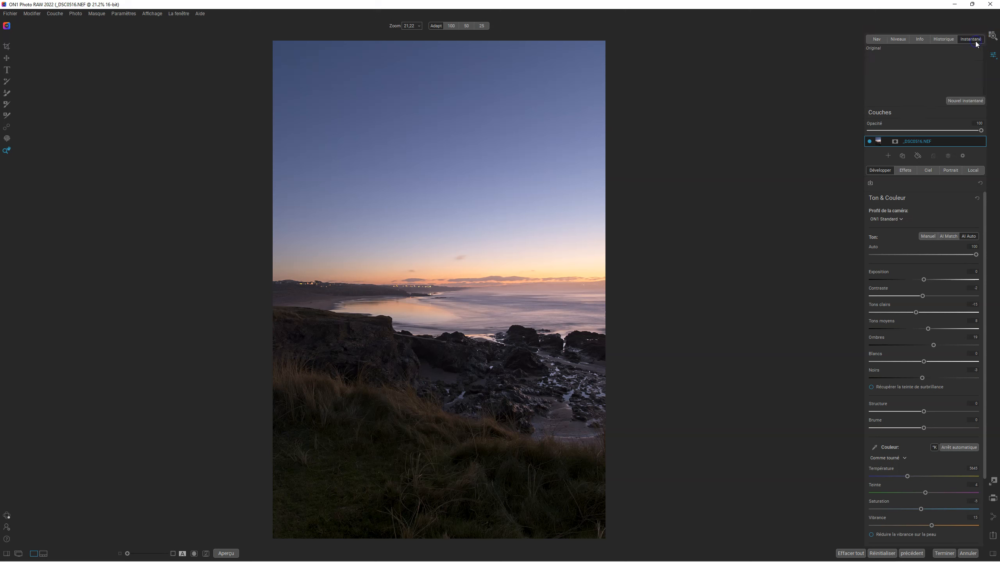
{"action": "left_click", "coordinate": [957, 101]}
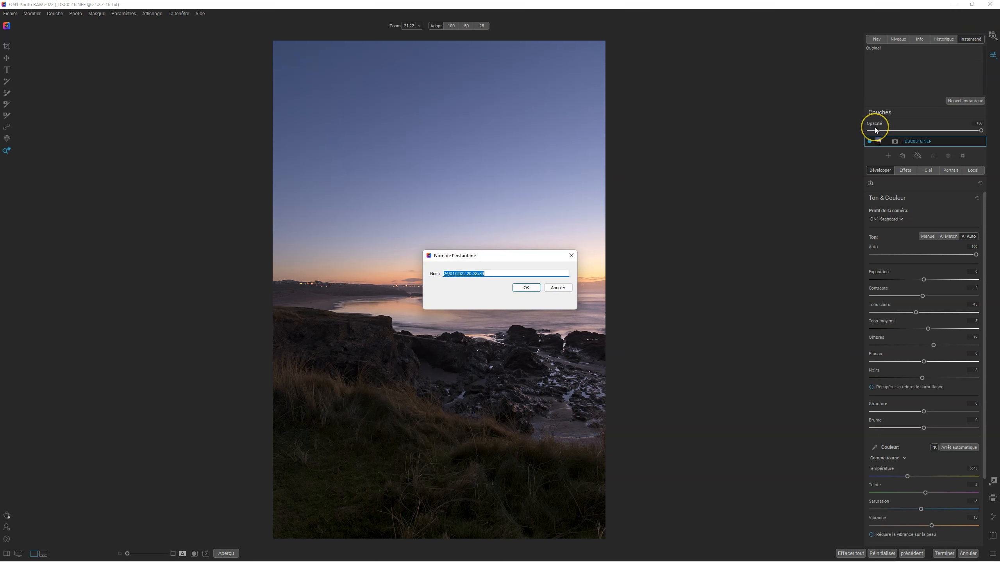
{"action": "key", "text": "BackSpace"}
{"action": "type", "text": "BASE"}
{"action": "key", "text": "Return"}
{"action": "left_click", "coordinate": [826, 271]}
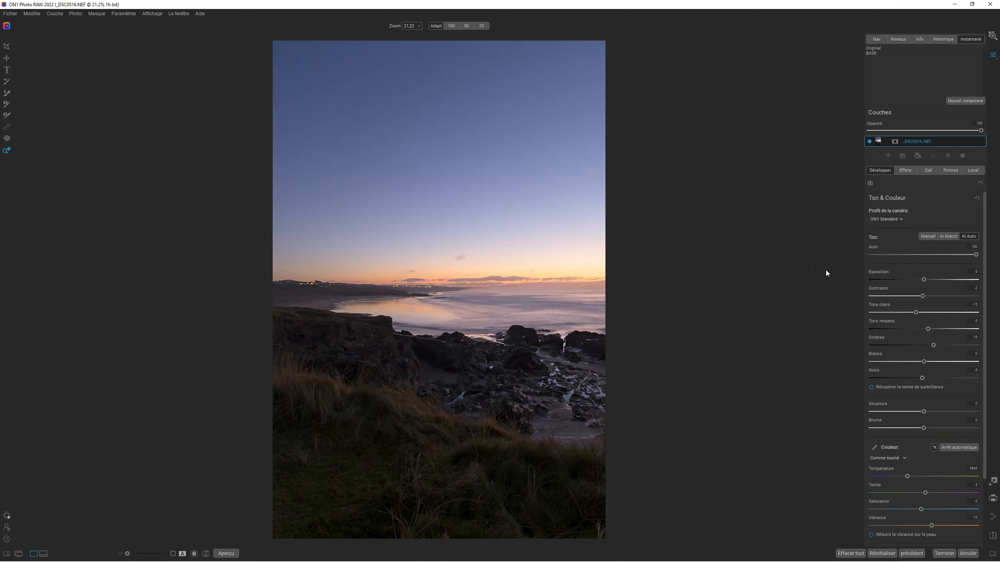
Step: Show the filmstrip, browse the photos neighbouring the current one, and return to the single-image view
{"action": "left_click", "coordinate": [44, 554]}
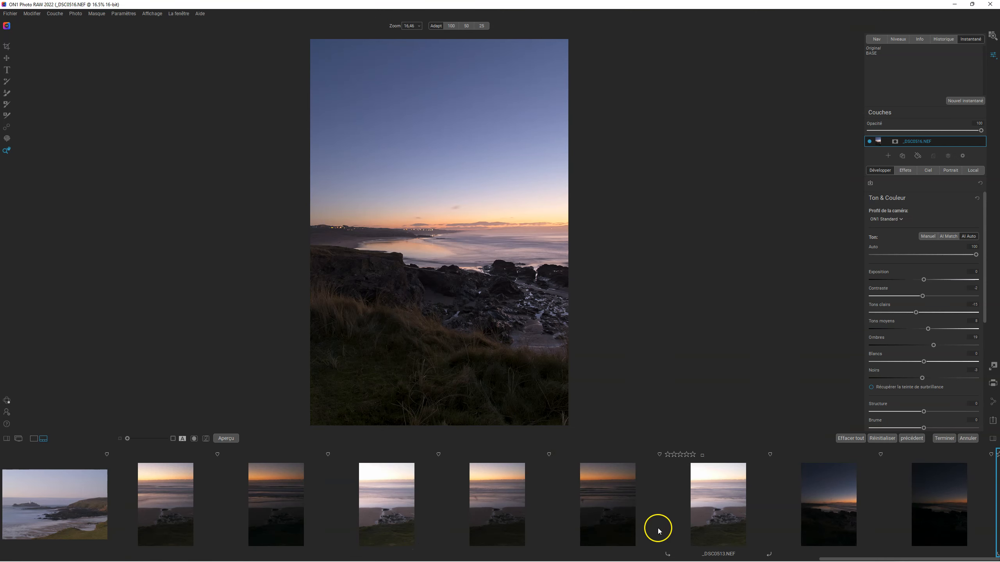
{"action": "scroll", "coordinate": [734, 547], "scroll_direction": "down", "scroll_amount": 5}
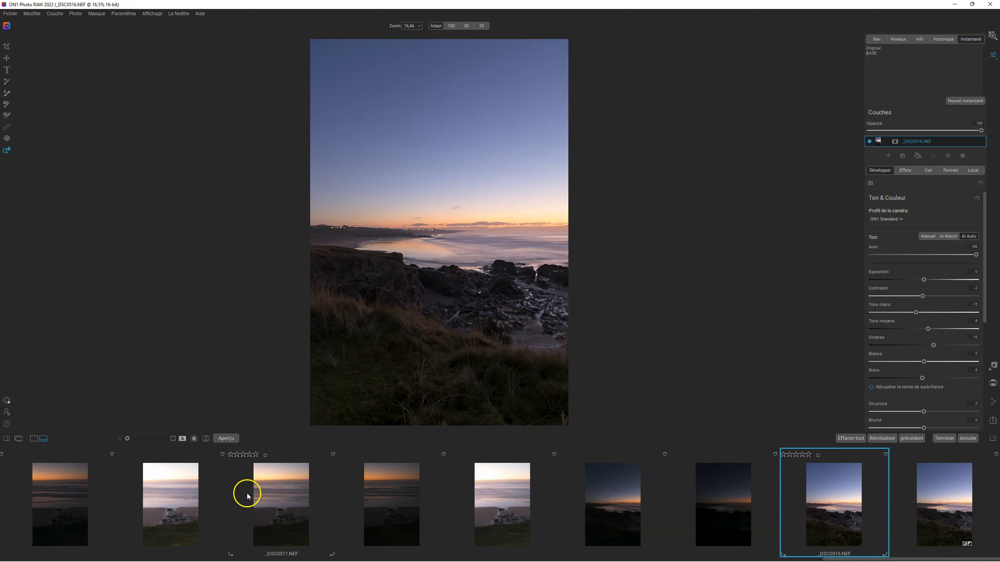
{"action": "left_click", "coordinate": [36, 440]}
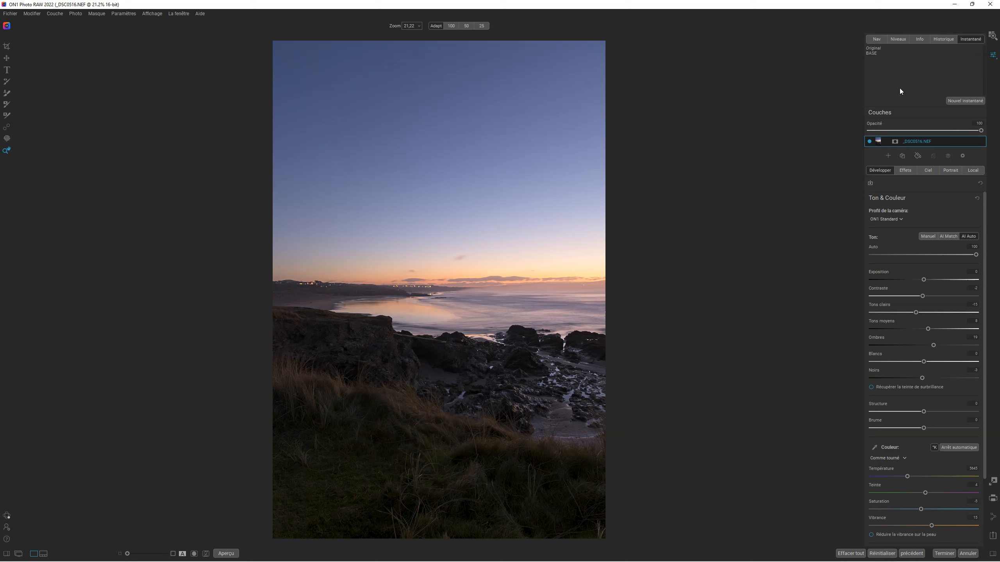
Step: Display the histogram and switch the tone adjustment to AI Match
{"action": "left_click", "coordinate": [900, 39]}
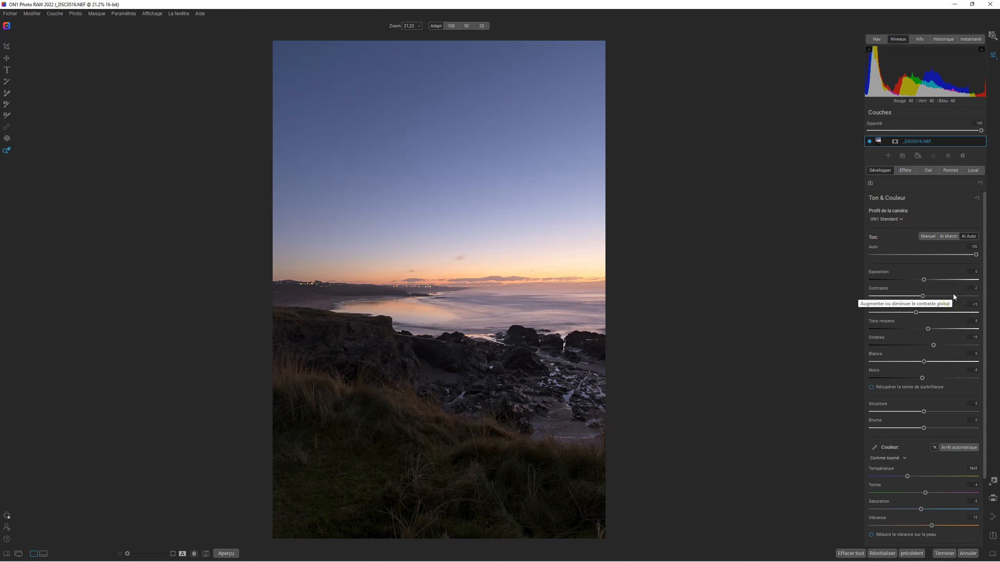
{"action": "left_click", "coordinate": [948, 237]}
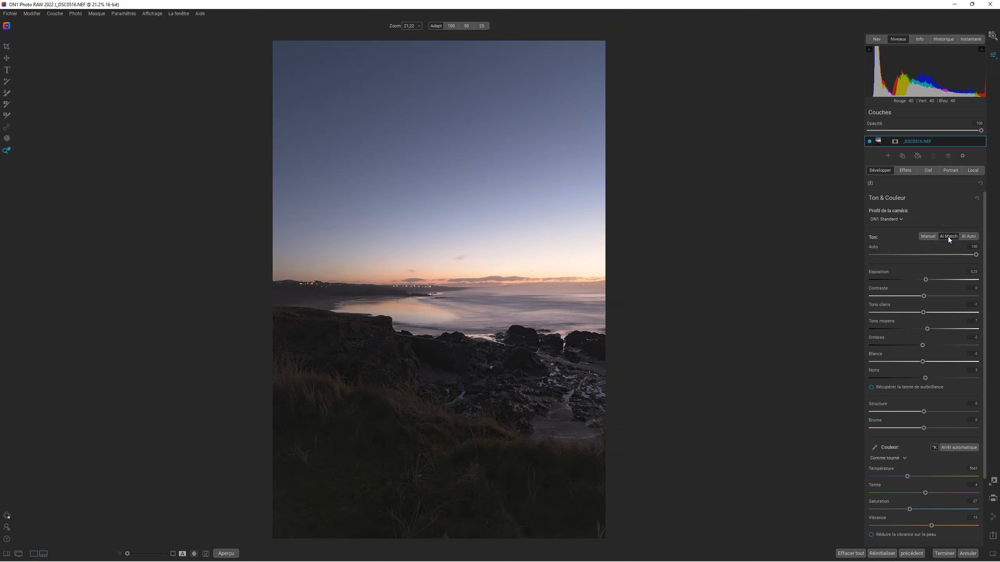
{"action": "left_click", "coordinate": [948, 236]}
Step: Save the AI Match version as a snapshot named PROFIL CAMERA
{"action": "left_click", "coordinate": [972, 39]}
{"action": "left_click", "coordinate": [960, 100]}
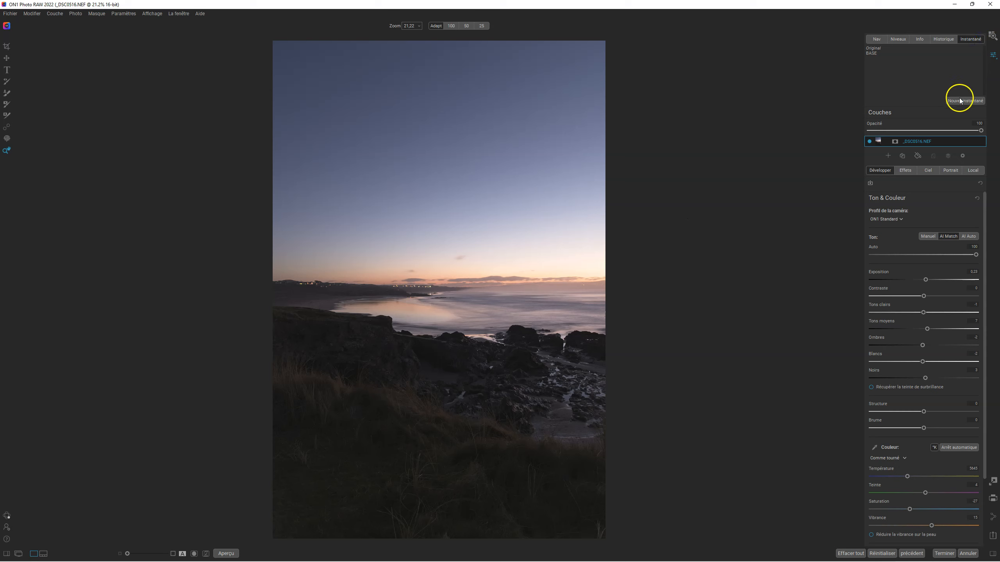
{"action": "key", "text": "BackSpace"}
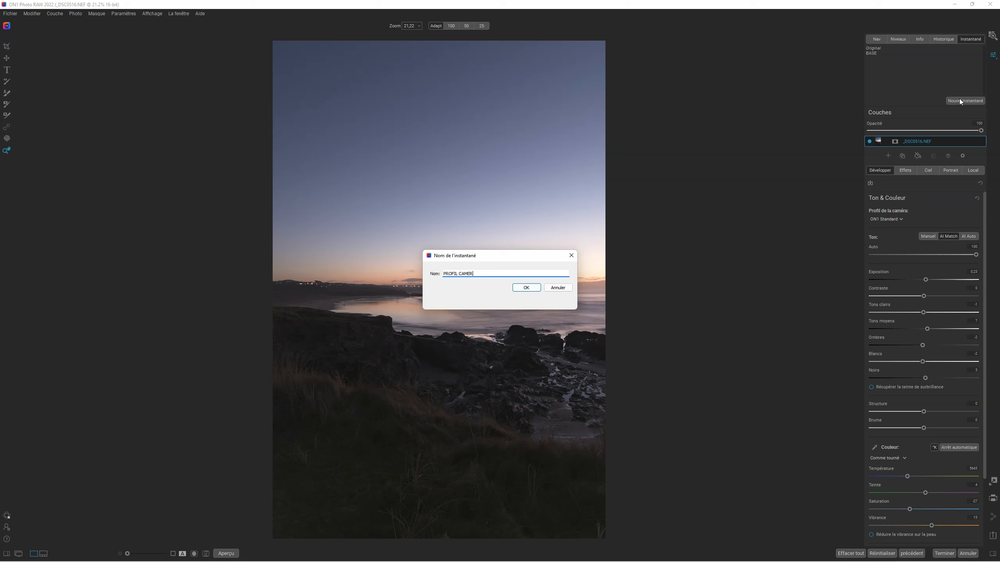
{"action": "type", "text": "PROFIL CAMERA"}
{"action": "left_click", "coordinate": [526, 287]}
{"action": "left_click", "coordinate": [685, 246]}
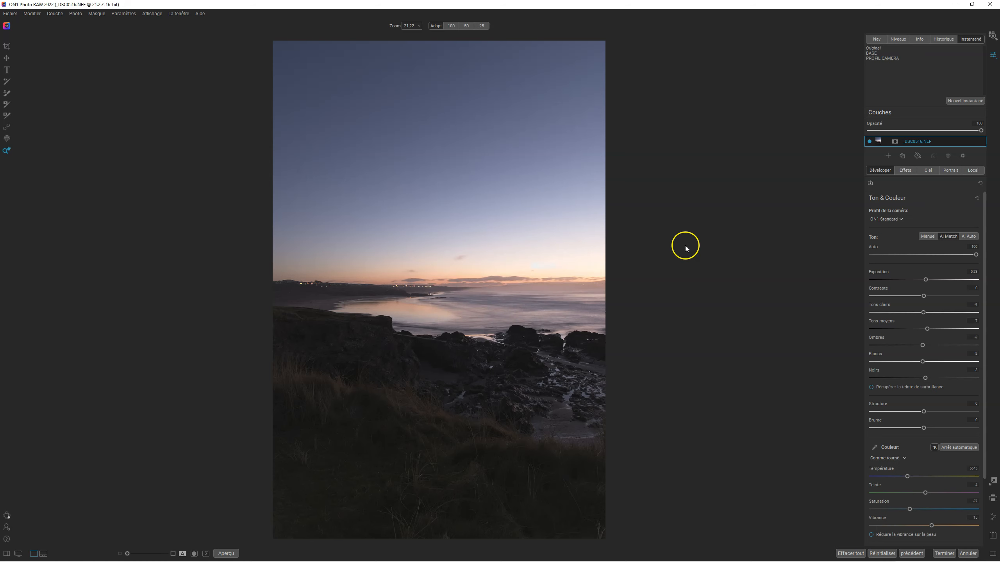
Step: Compare the BASE and PROFIL CAMERA snapshots, ending on PROFIL CAMERA
{"action": "left_click", "coordinate": [872, 53]}
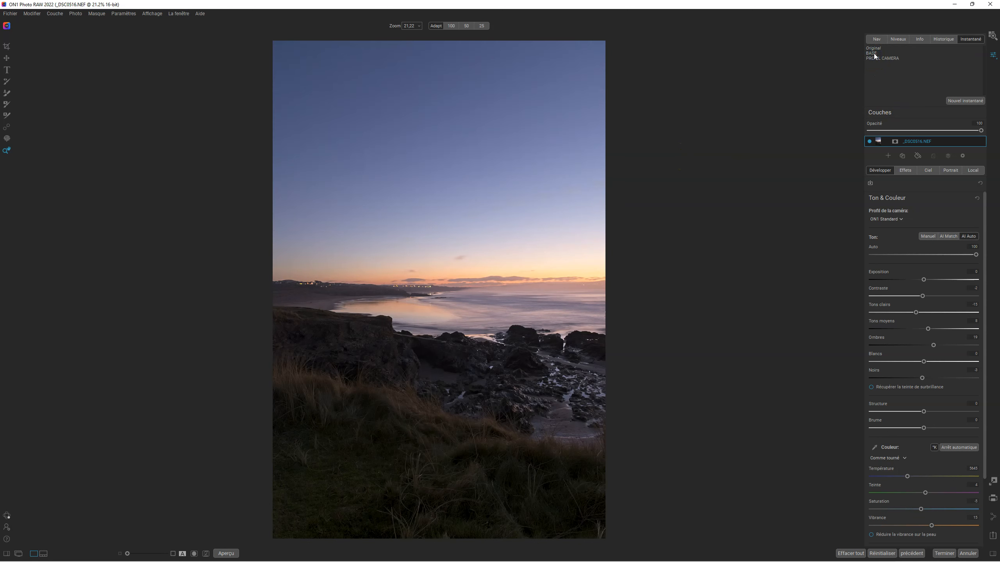
{"action": "left_click", "coordinate": [873, 59]}
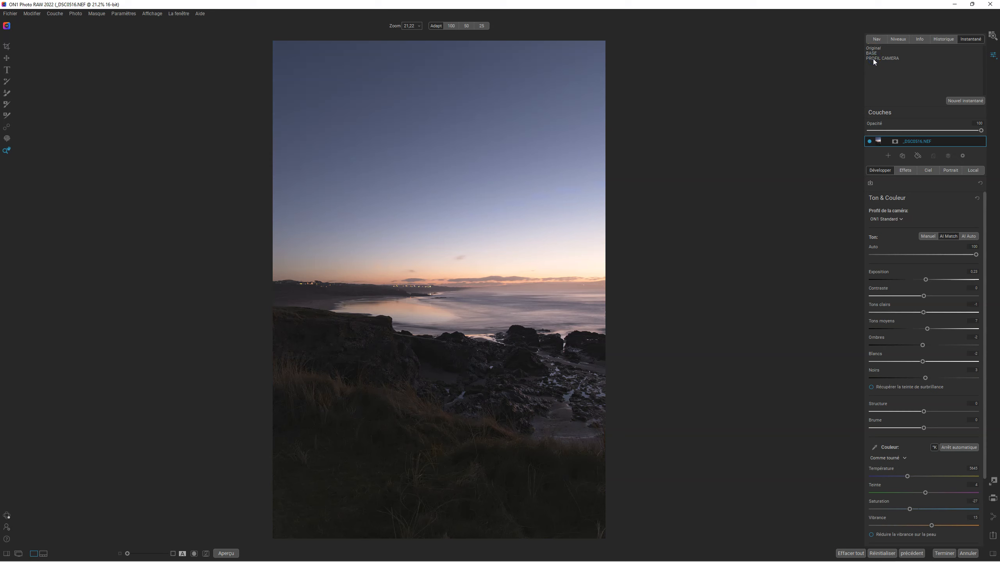
{"action": "left_click", "coordinate": [882, 60]}
Step: With the histogram displayed, raise the shadows to 21 and lower the highlights to about -55
{"action": "left_click", "coordinate": [899, 40]}
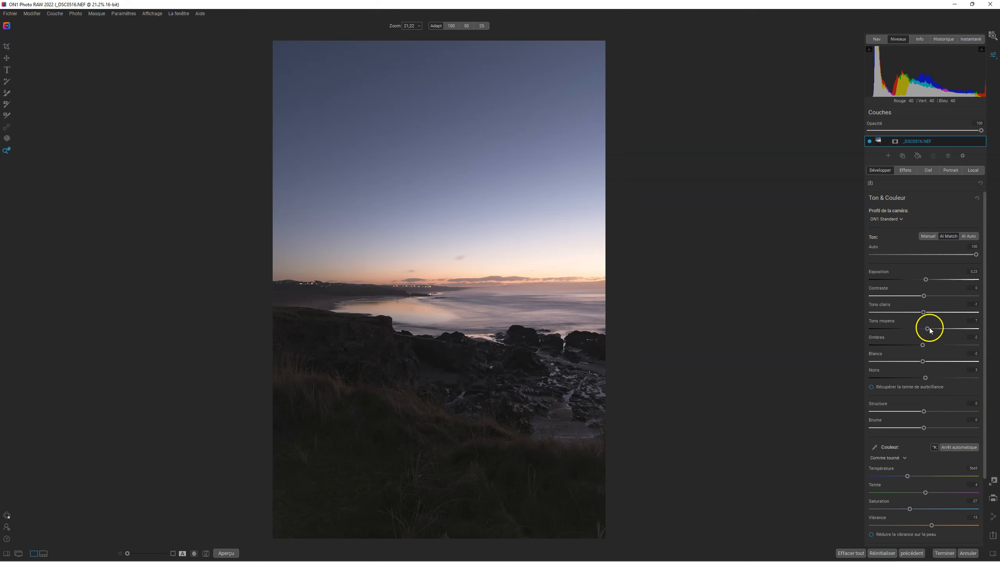
{"action": "left_click_drag", "start_coordinate": [922, 346], "coordinate": [935, 344]}
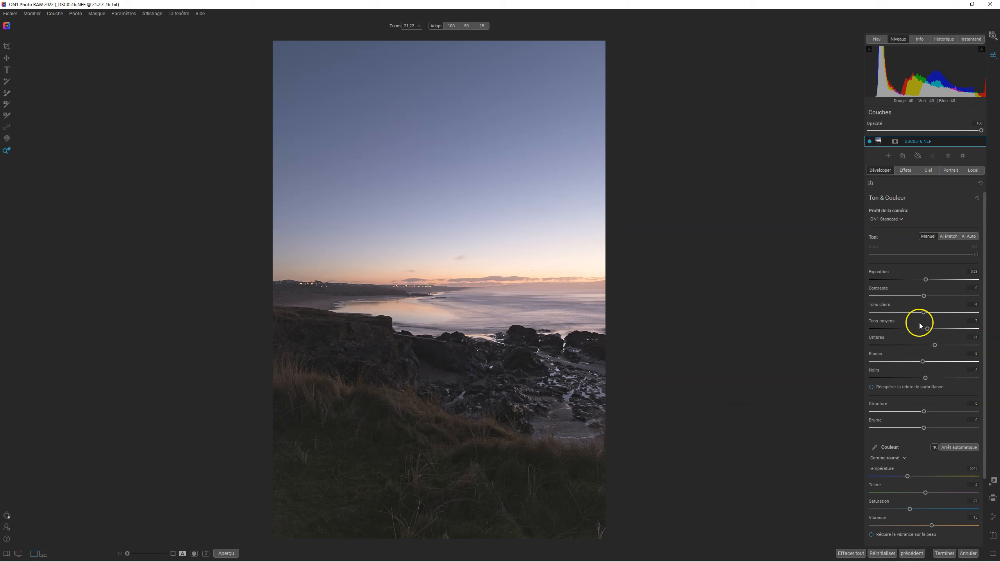
{"action": "left_click_drag", "start_coordinate": [924, 315], "coordinate": [895, 312]}
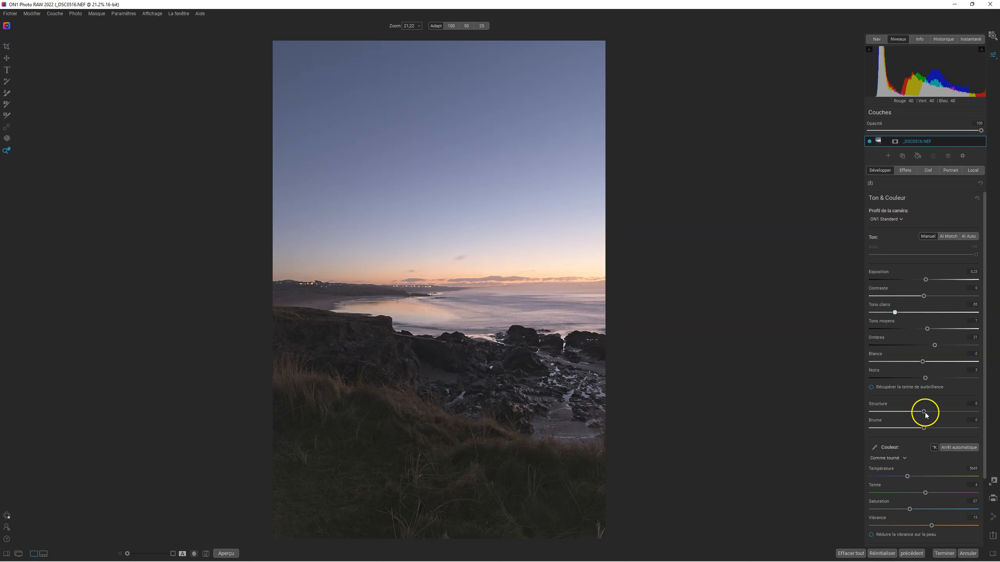
Step: Lower the midtones to about -48 and the whites to about -56, and set the blacks to 0
{"action": "left_click", "coordinate": [927, 328]}
{"action": "mouse_move", "coordinate": [912, 329]}
{"action": "left_mouse_down"}
{"action": "mouse_move", "coordinate": [938, 328]}
{"action": "mouse_move", "coordinate": [902, 329]}
{"action": "left_mouse_up"}
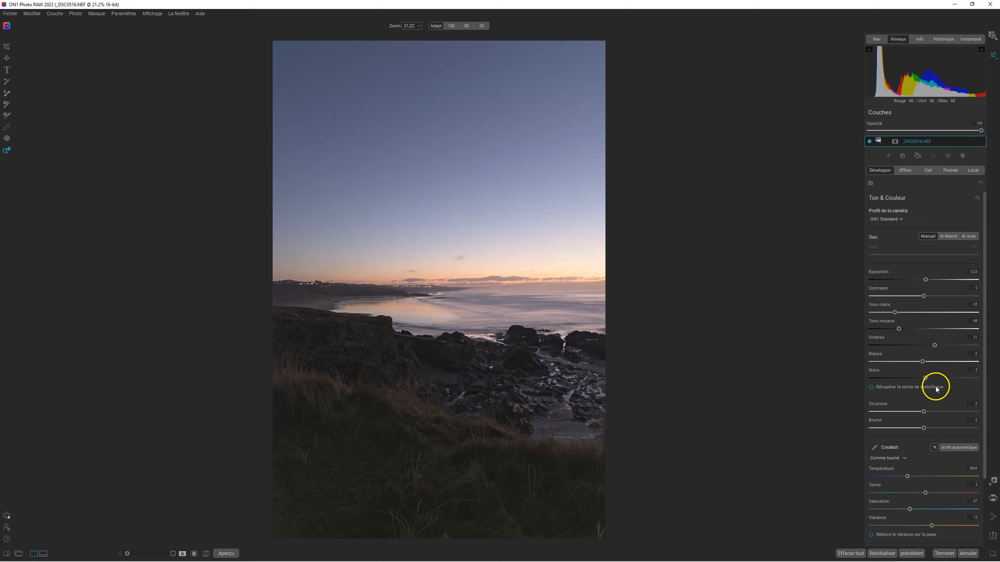
{"action": "left_click", "coordinate": [922, 363]}
{"action": "left_click_drag", "start_coordinate": [925, 379], "coordinate": [924, 378]}
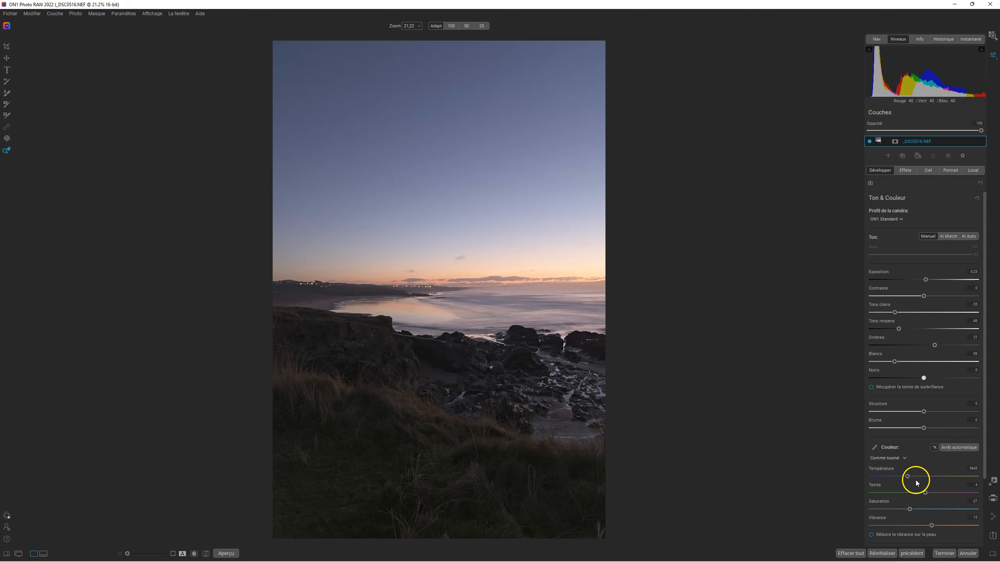
Step: Set the white balance to Auto, reduce Haze to -11 and raise Structure to 13
{"action": "left_click", "coordinate": [897, 458]}
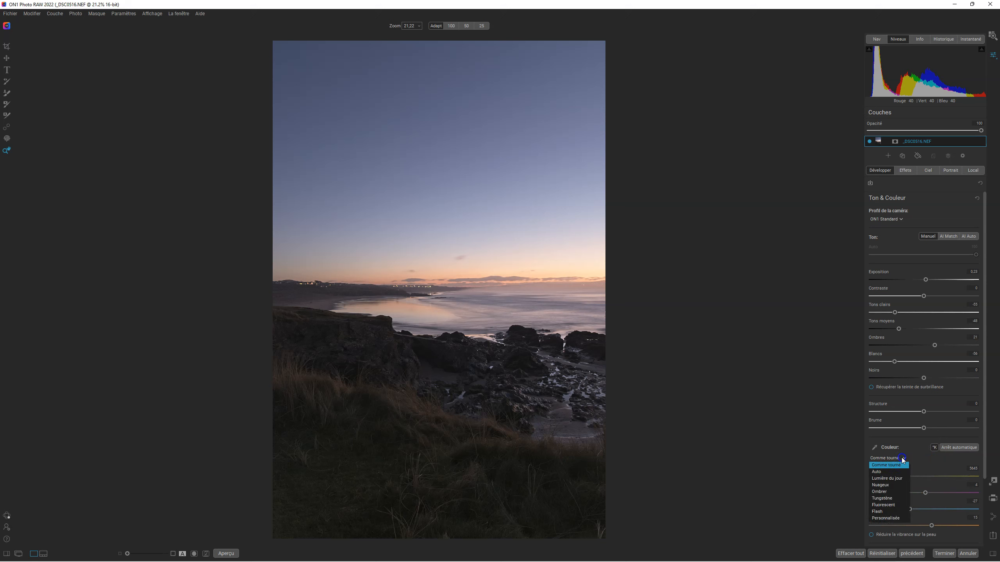
{"action": "left_click", "coordinate": [886, 472]}
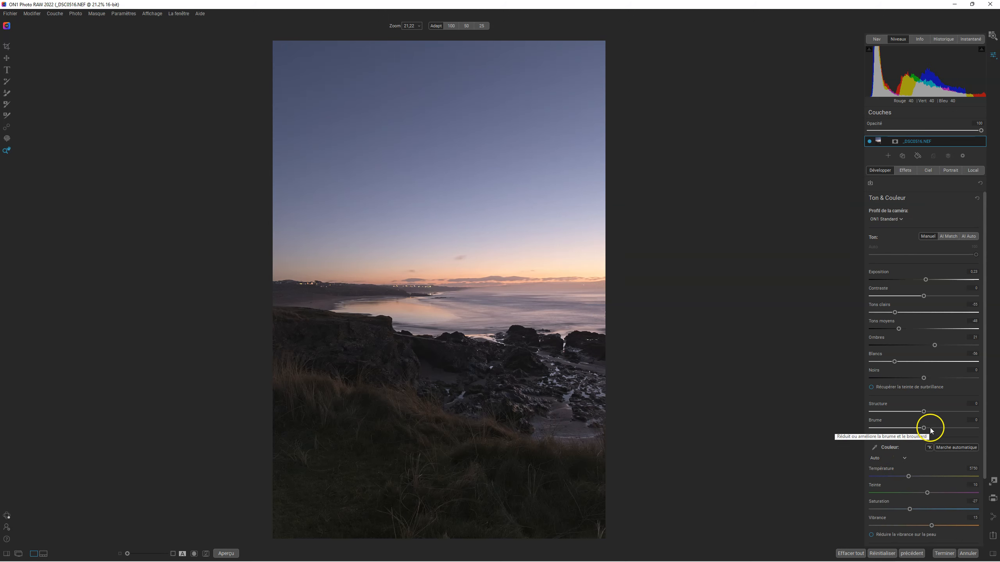
{"action": "mouse_move", "coordinate": [924, 429]}
{"action": "left_mouse_down"}
{"action": "mouse_move", "coordinate": [956, 428]}
{"action": "mouse_move", "coordinate": [895, 426]}
{"action": "mouse_move", "coordinate": [929, 424]}
{"action": "mouse_move", "coordinate": [917, 426]}
{"action": "mouse_move", "coordinate": [925, 413]}
{"action": "left_mouse_up"}
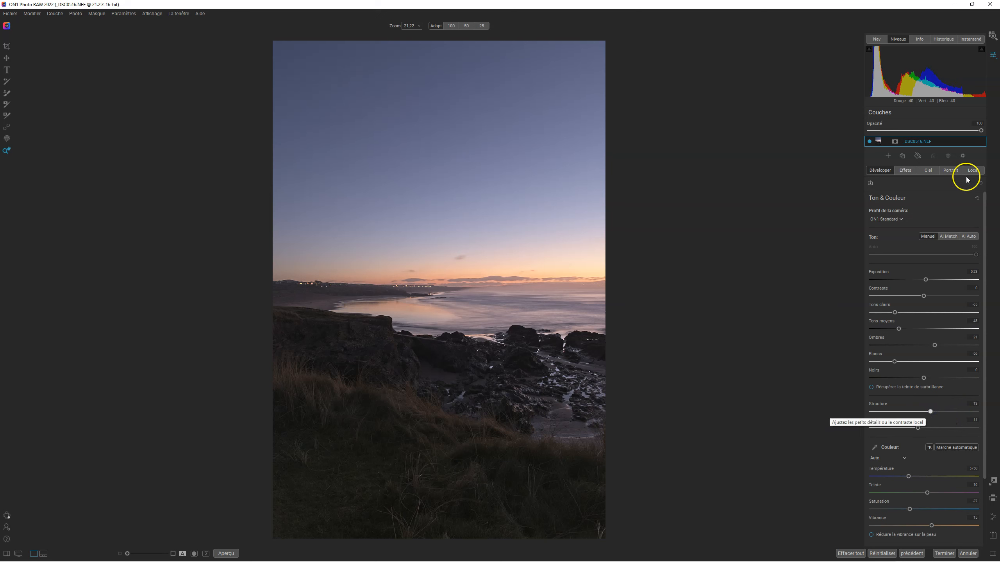
Step: Save the current processing state as a new snapshot named EDIT 1
{"action": "left_click", "coordinate": [975, 42]}
{"action": "left_click", "coordinate": [963, 100]}
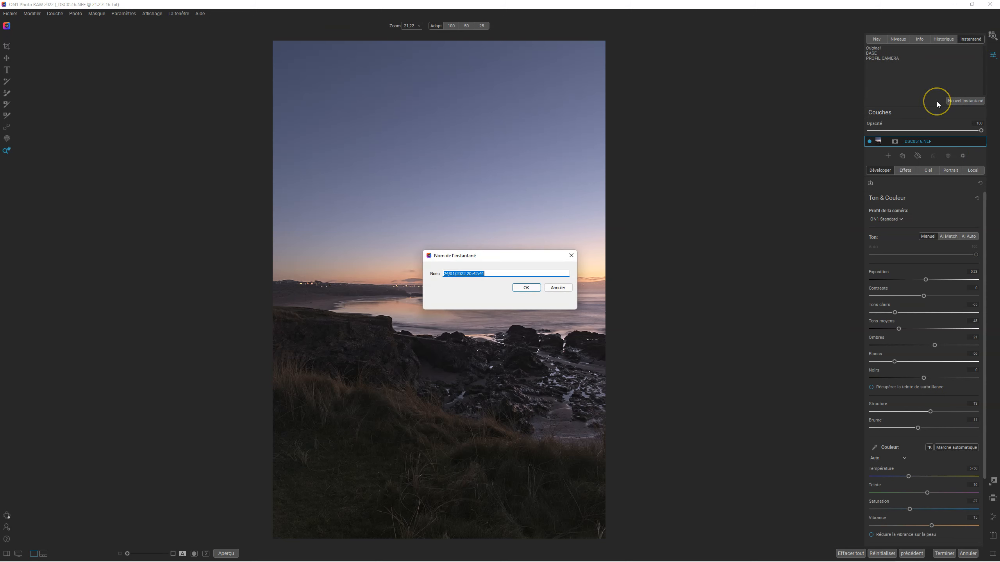
{"action": "key", "text": "BackSpace"}
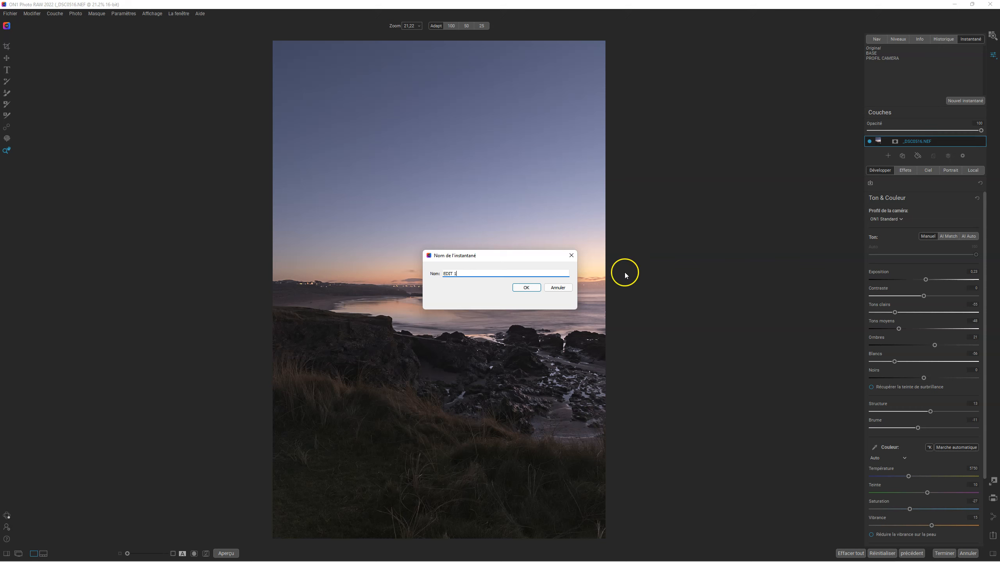
{"action": "left_click", "coordinate": [526, 287]}
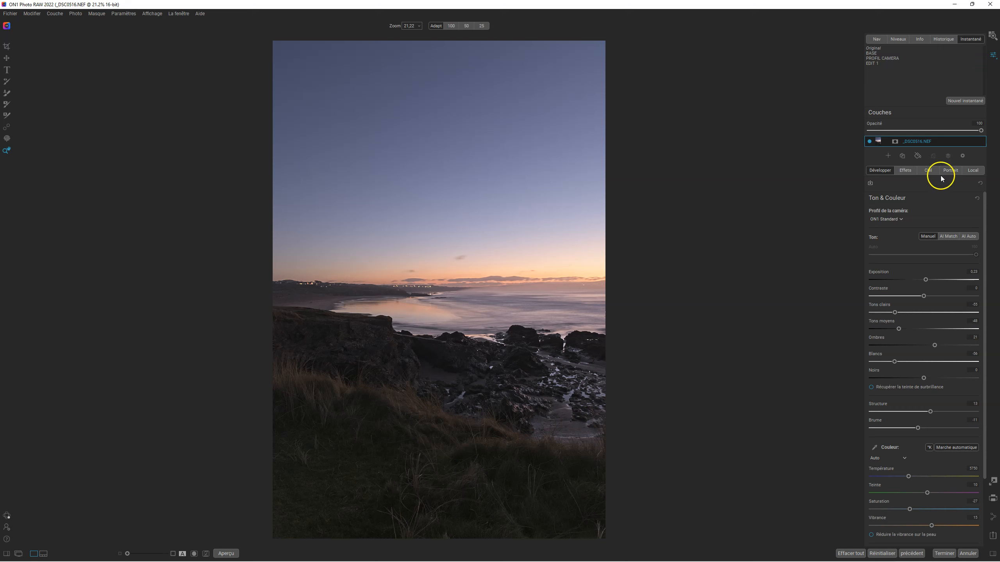
Step: Add a Lueur filter to the photo's effects and raise its amount (Montant) to 100
{"action": "left_click", "coordinate": [907, 172]}
{"action": "left_click", "coordinate": [922, 199]}
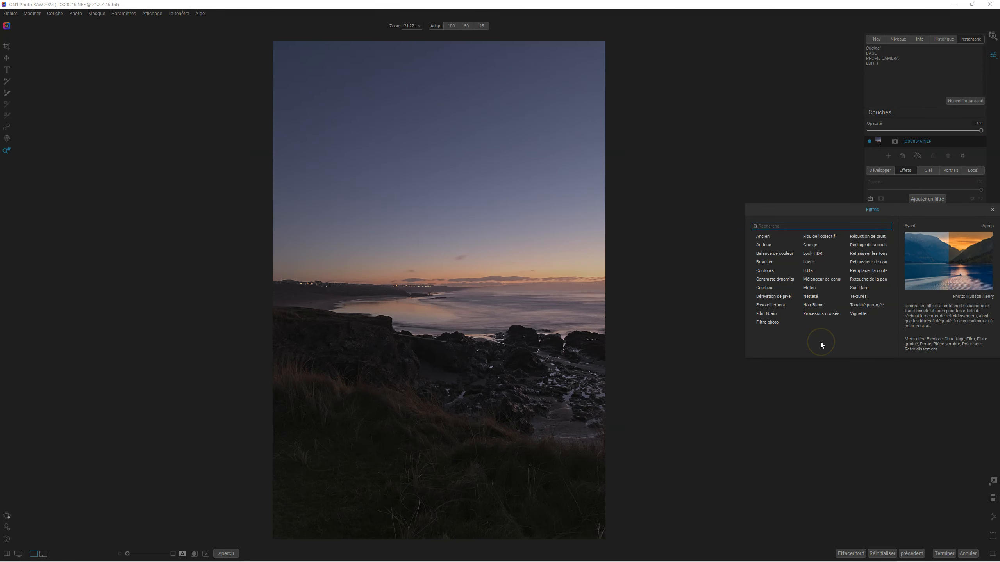
{"action": "left_click", "coordinate": [808, 262]}
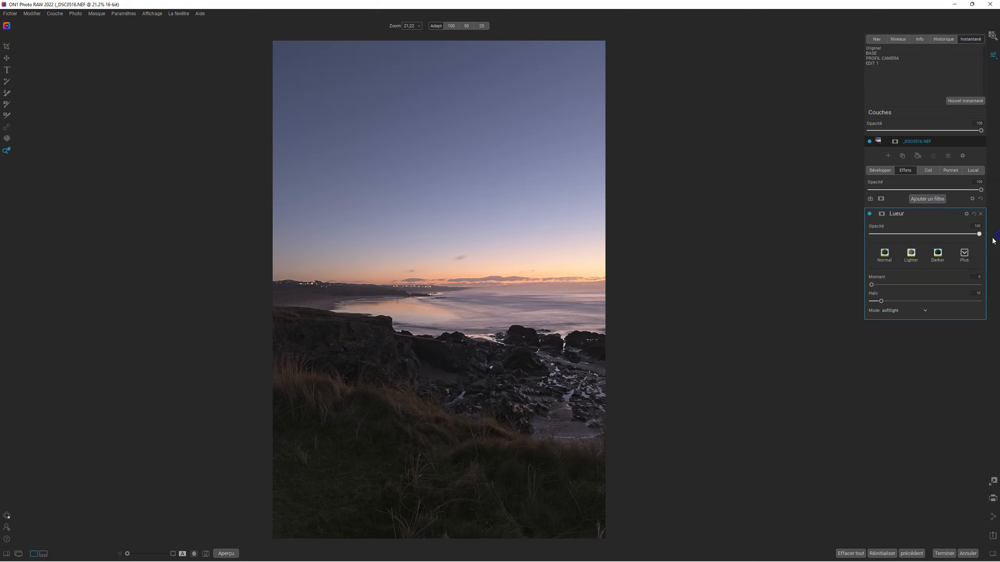
{"action": "left_click_drag", "start_coordinate": [872, 284], "coordinate": [873, 284]}
{"action": "mouse_move", "coordinate": [889, 286]}
{"action": "left_mouse_down"}
{"action": "mouse_move", "coordinate": [934, 285]}
{"action": "mouse_move", "coordinate": [879, 286]}
{"action": "left_mouse_up"}
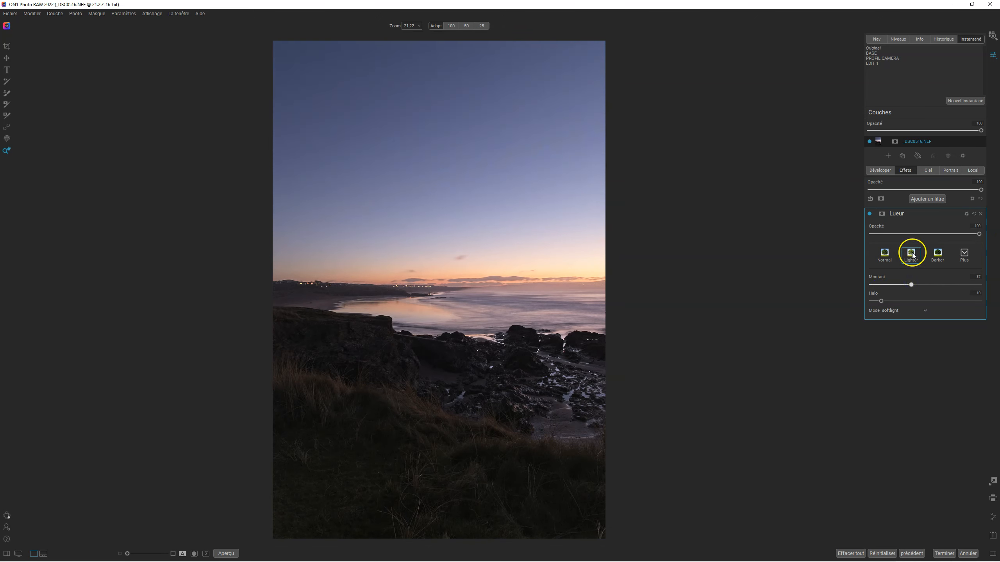
{"action": "mouse_move", "coordinate": [978, 234]}
{"action": "left_mouse_down"}
{"action": "mouse_move", "coordinate": [862, 238]}
{"action": "mouse_move", "coordinate": [980, 237]}
{"action": "left_mouse_up"}
{"action": "left_click_drag", "start_coordinate": [911, 284], "coordinate": [992, 279]}
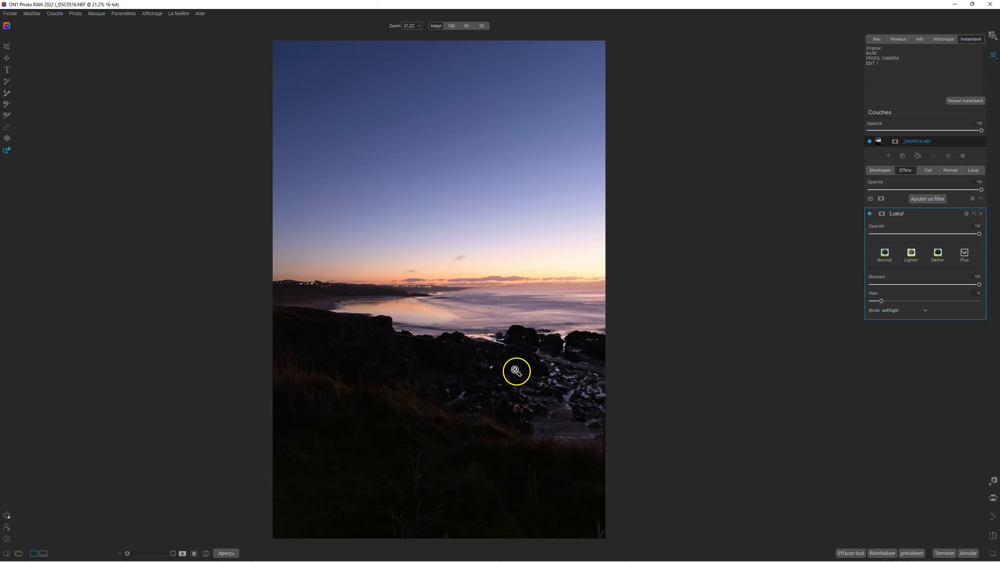
Step: Give the Lueur filter a luminosity mask, adjusting its black and midtone levels so the land turns black and the sky stays bright
{"action": "left_click", "coordinate": [881, 214]}
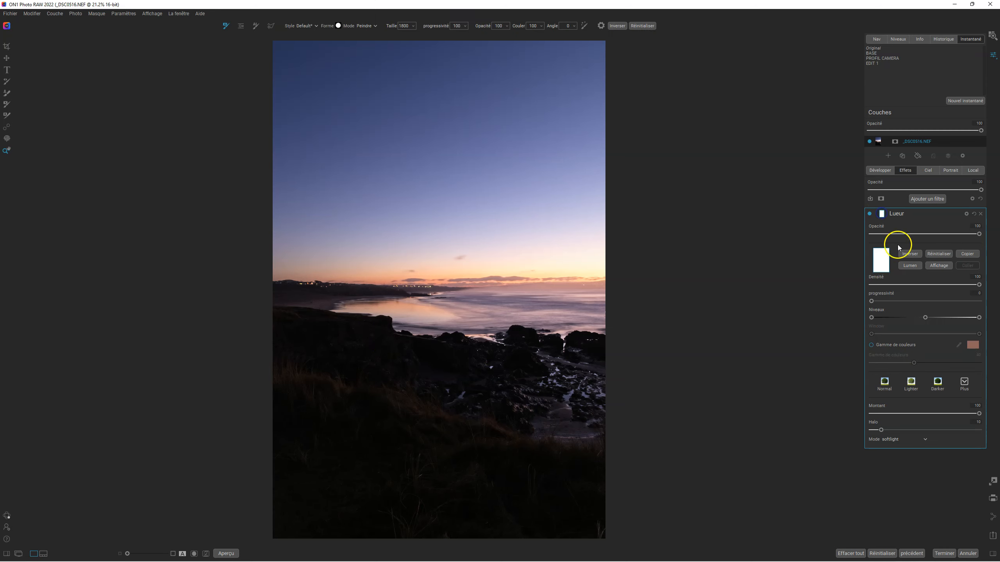
{"action": "left_click", "coordinate": [910, 266]}
{"action": "left_click", "coordinate": [937, 265]}
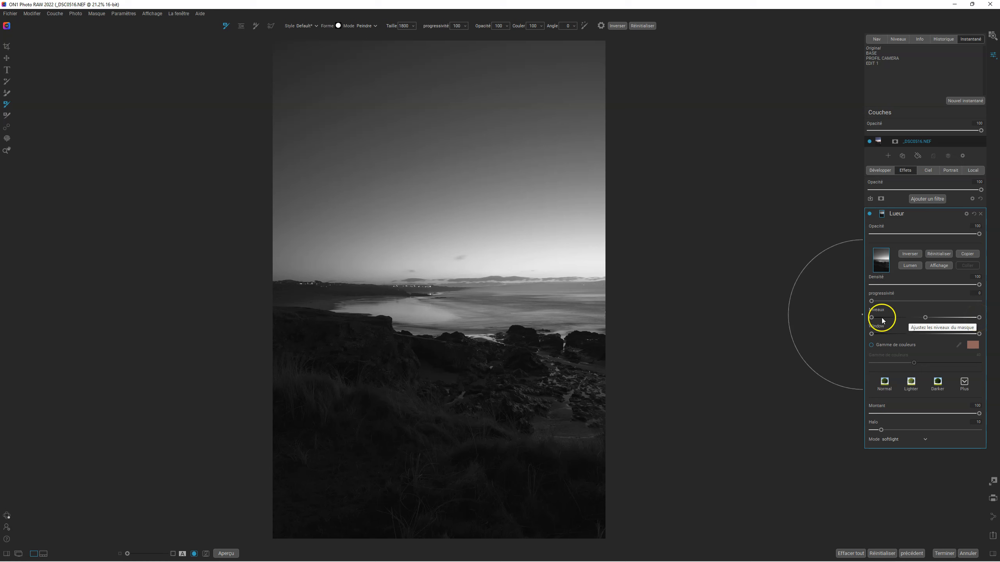
{"action": "left_click_drag", "start_coordinate": [872, 319], "coordinate": [881, 319]}
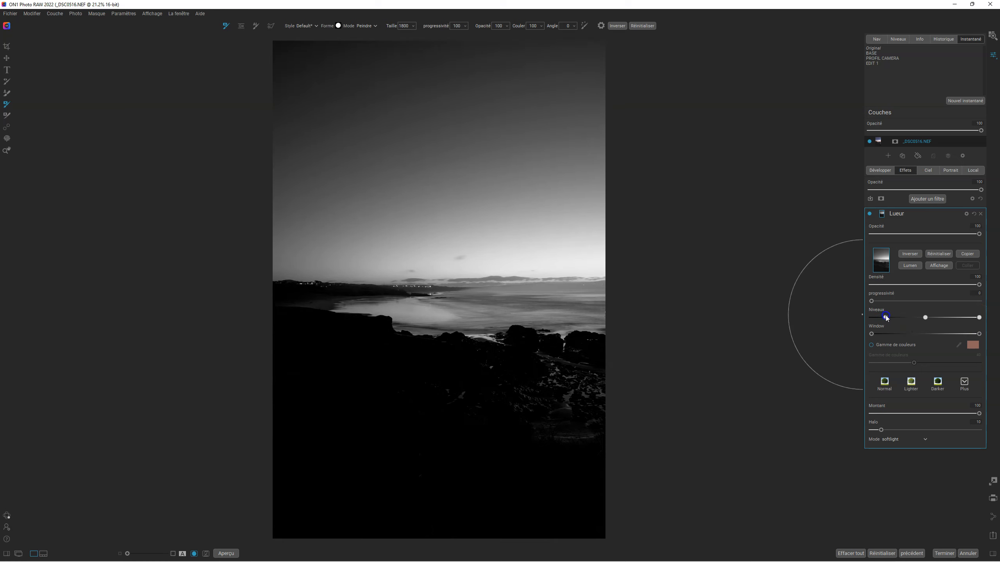
{"action": "left_click_drag", "start_coordinate": [924, 318], "coordinate": [891, 319]}
{"action": "left_click", "coordinate": [939, 266]}
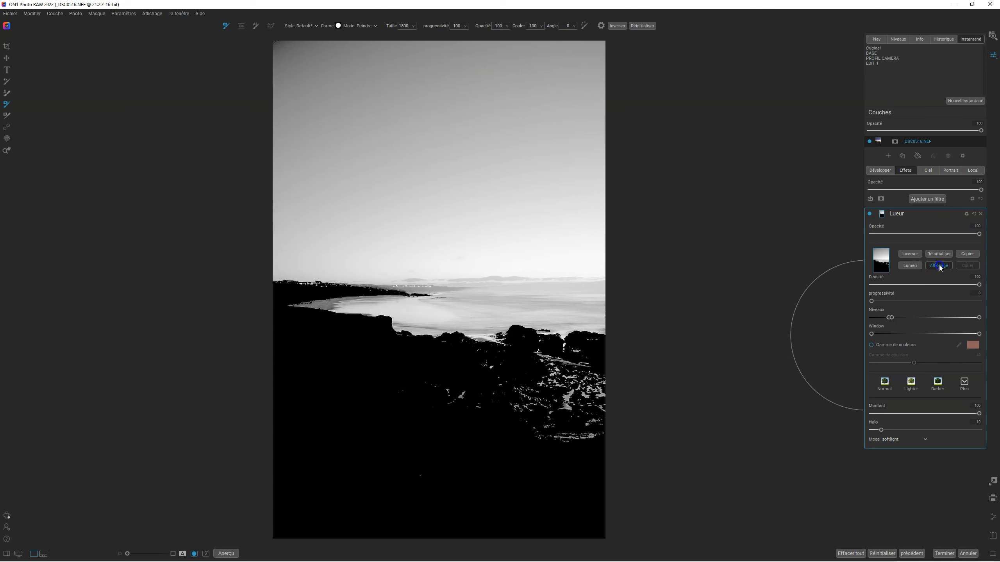
Step: Compare the Lueur filter's mask view with the normal photo, ending on the photo
{"action": "left_click", "coordinate": [938, 266]}
{"action": "left_click", "coordinate": [939, 266]}
{"action": "left_click", "coordinate": [938, 266]}
{"action": "left_click", "coordinate": [938, 266]}
{"action": "left_click", "coordinate": [939, 266]}
{"action": "left_click", "coordinate": [939, 265]}
Step: Compare the photo with and without the masked Lueur filter, leaving the filter enabled
{"action": "left_click", "coordinate": [870, 214]}
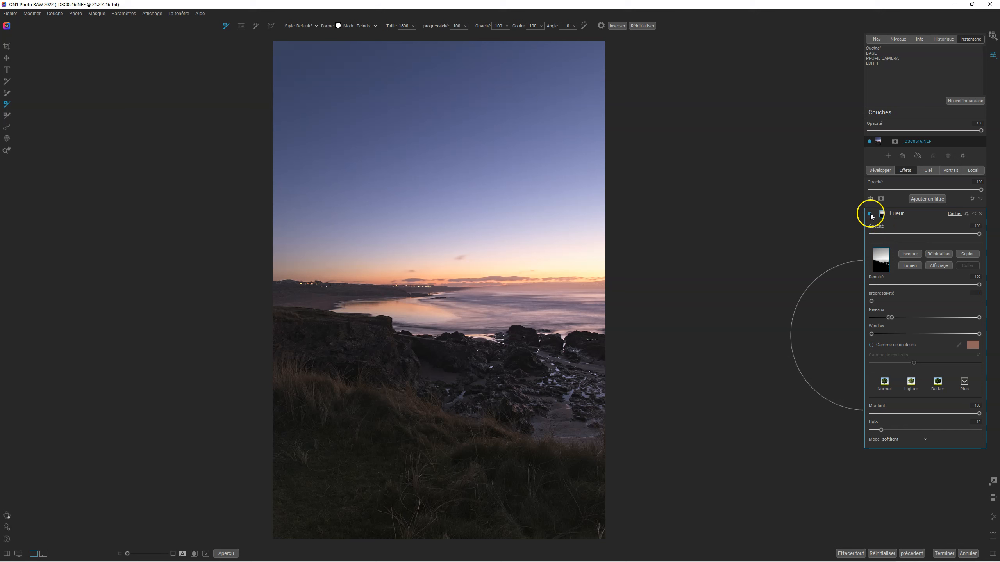
{"action": "left_click", "coordinate": [870, 215]}
{"action": "left_click", "coordinate": [870, 215]}
{"action": "left_click", "coordinate": [870, 215]}
{"action": "left_click", "coordinate": [870, 215]}
{"action": "left_click", "coordinate": [870, 215]}
{"action": "left_click", "coordinate": [219, 333]}
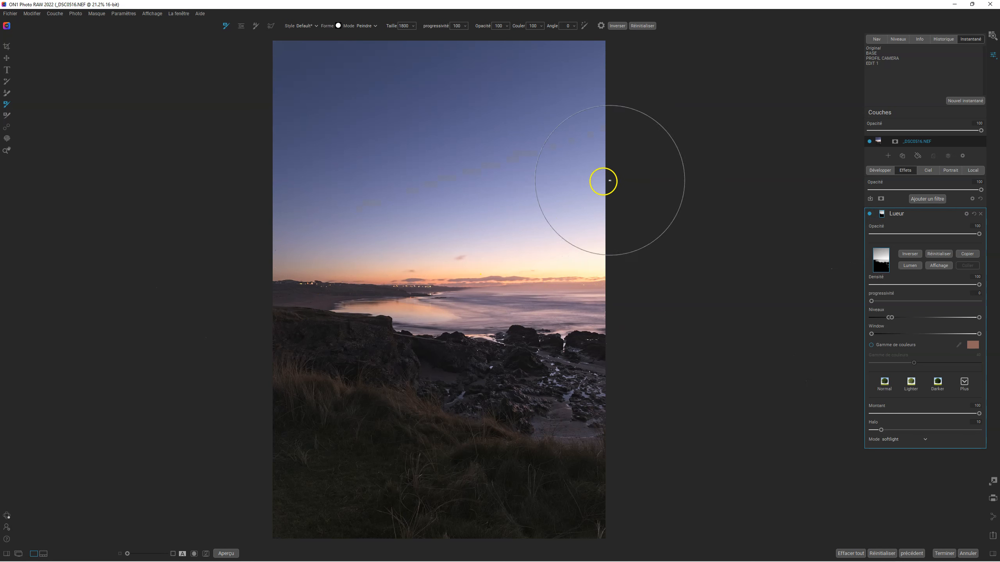
{"action": "left_click", "coordinate": [869, 215]}
{"action": "left_click", "coordinate": [870, 215]}
{"action": "left_click", "coordinate": [870, 215]}
{"action": "left_click", "coordinate": [869, 215]}
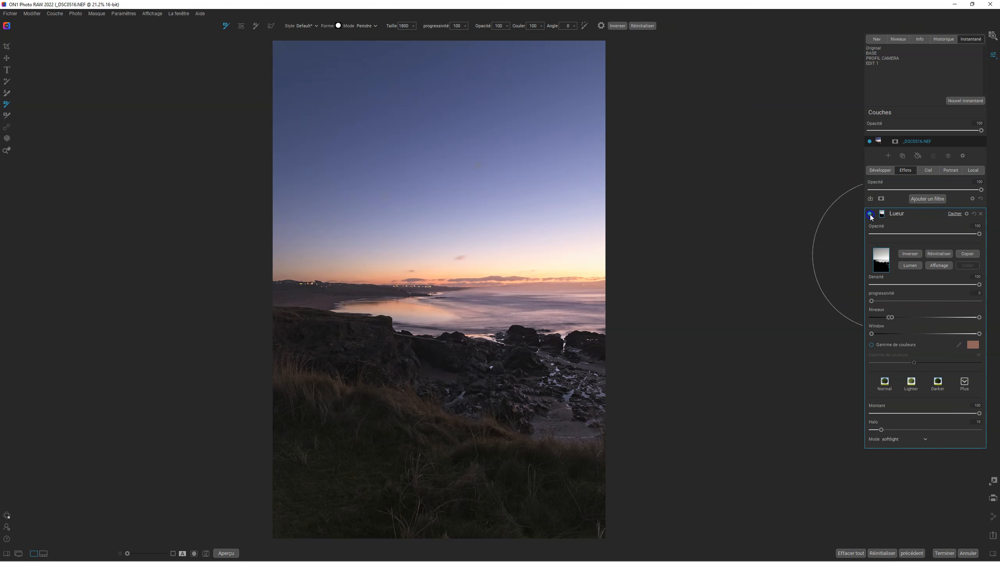
Step: With the mask displayed, set the Lueur mask's progressivité to 21, and return to the normal photo view
{"action": "left_click", "coordinate": [939, 266]}
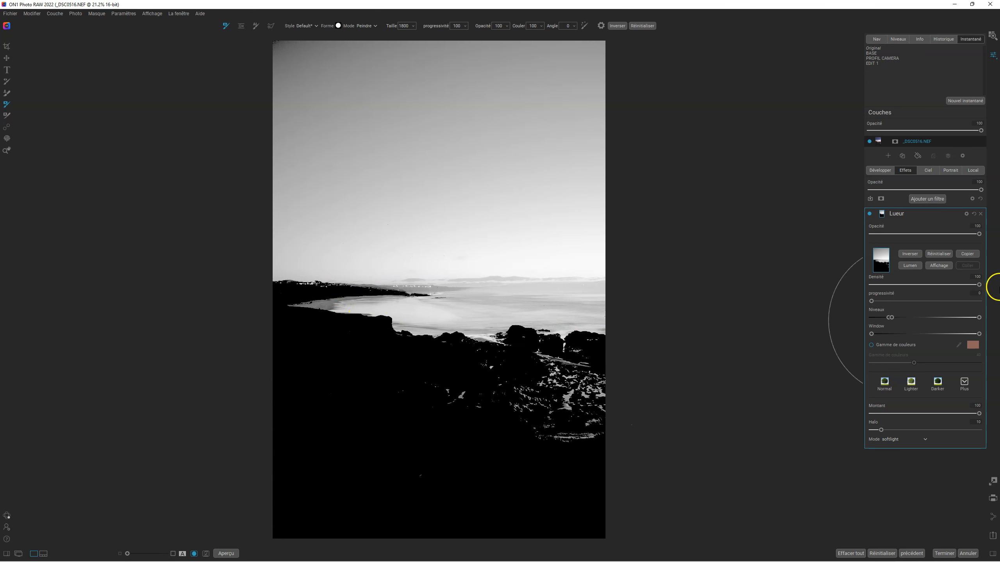
{"action": "left_click", "coordinate": [6, 150]}
{"action": "left_click_drag", "start_coordinate": [871, 302], "coordinate": [894, 302]}
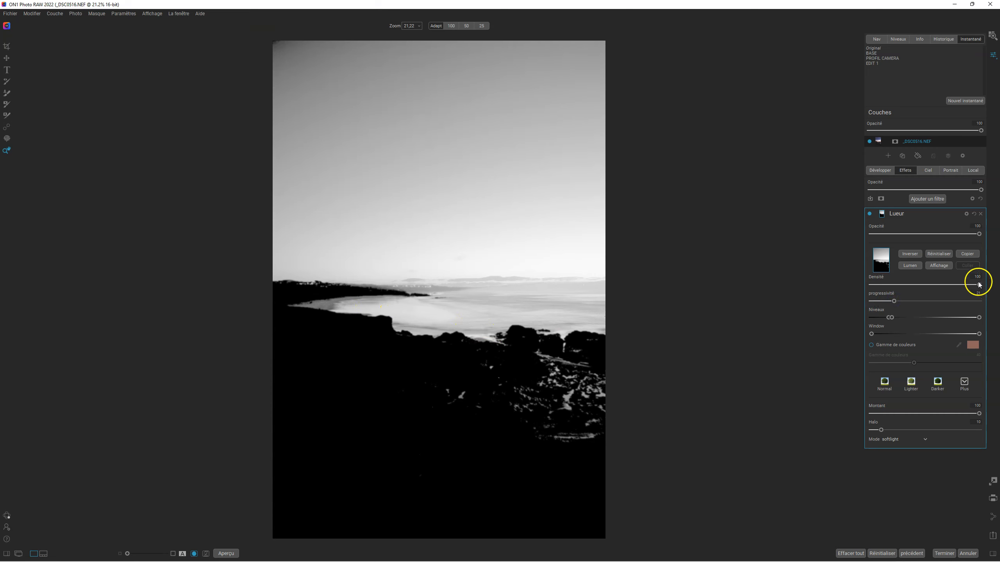
{"action": "left_click", "coordinate": [939, 266]}
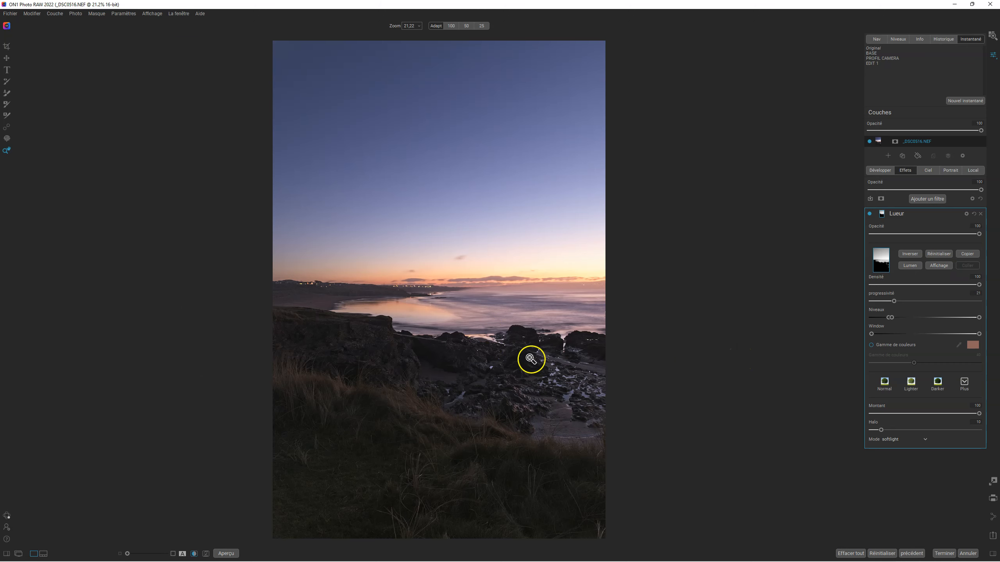
Step: Inspect the rocks and the shoreline at 100% zoom, and return to the full photo
{"action": "left_click", "coordinate": [531, 358]}
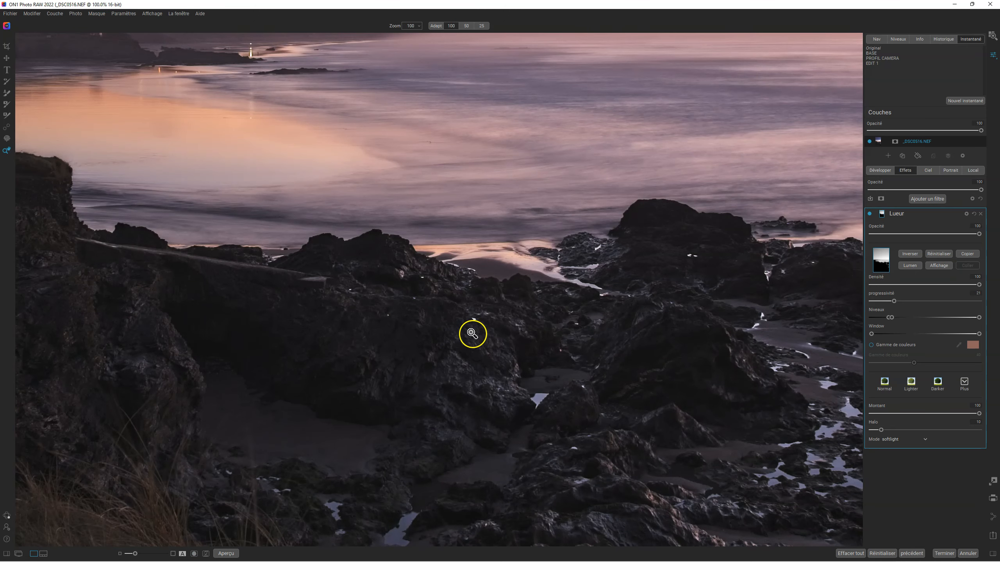
{"action": "left_click_drag", "start_coordinate": [769, 346], "coordinate": [510, 318]}
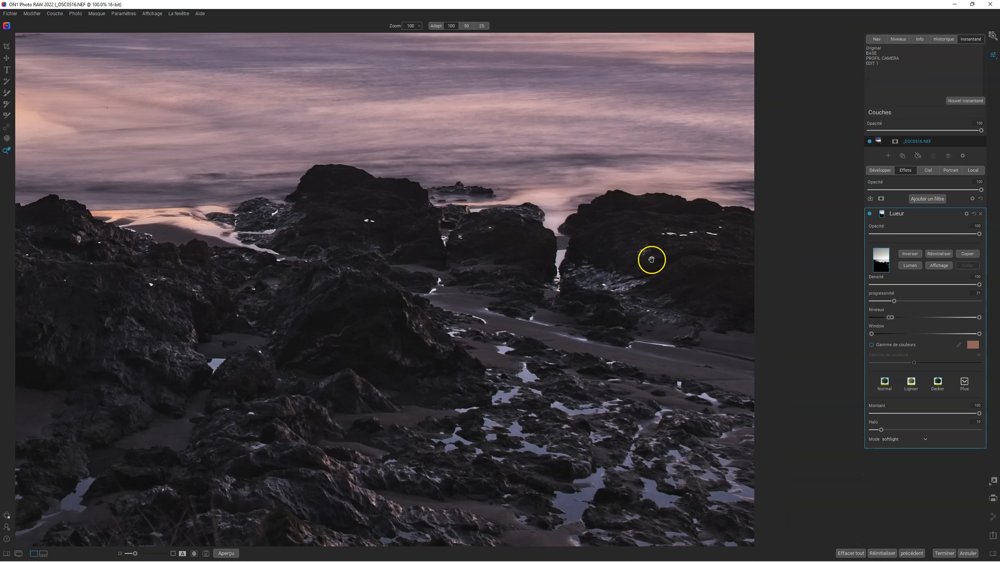
{"action": "left_click", "coordinate": [717, 278]}
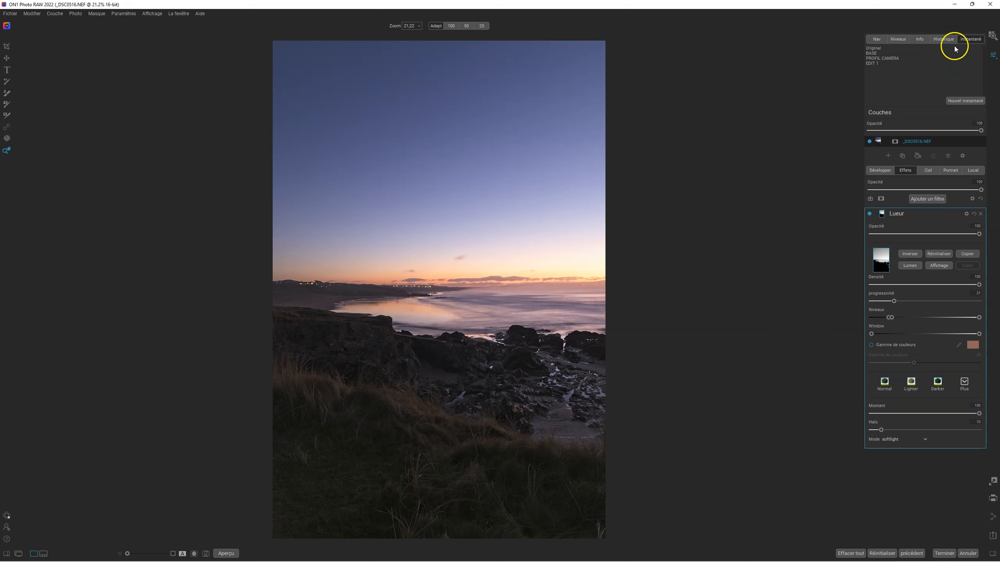
Step: Save the current processing state as a new snapshot named EDIT 2
{"action": "left_click", "coordinate": [971, 101]}
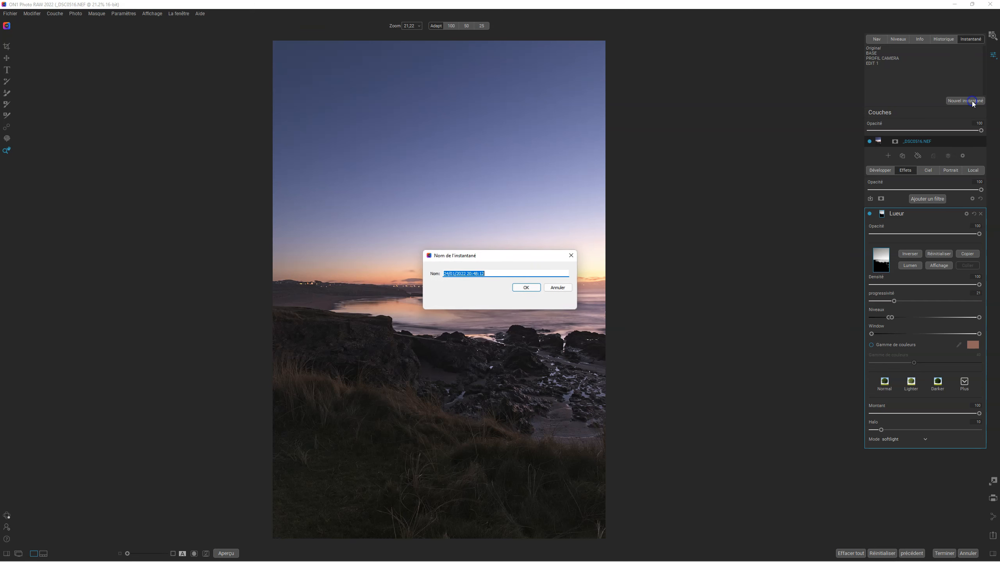
{"action": "key", "text": "BackSpace"}
{"action": "left_click", "coordinate": [551, 311]}
{"action": "type", "text": "EDIT 2"}
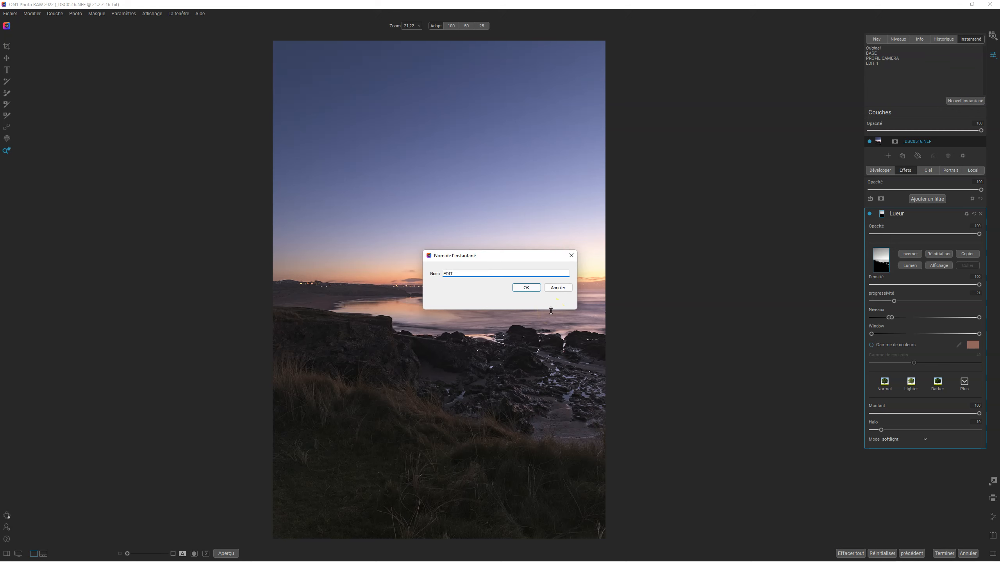
{"action": "left_click", "coordinate": [527, 288]}
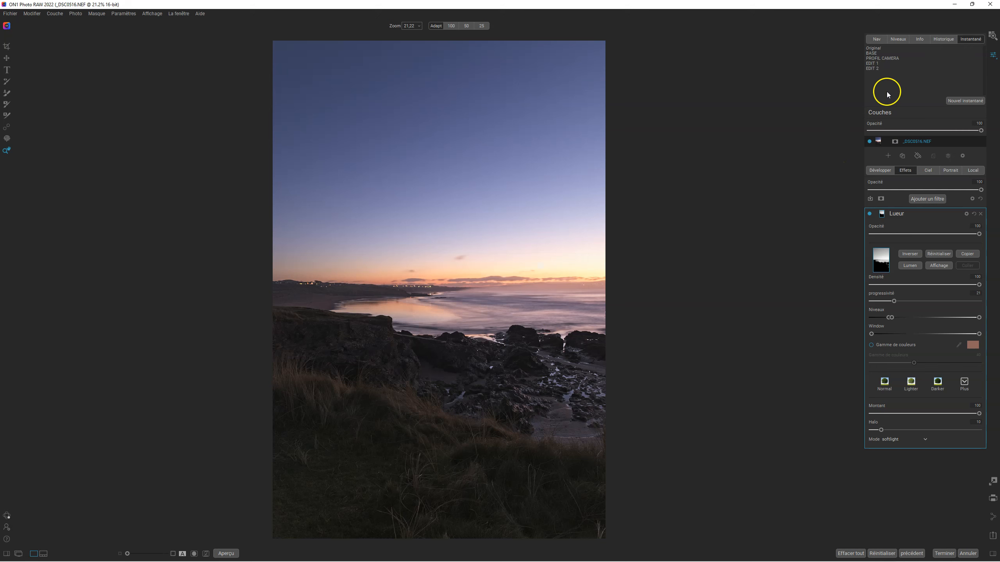
Step: Compare the EDIT 1 and EDIT 2 snapshots, ending on EDIT 2
{"action": "left_click", "coordinate": [873, 63]}
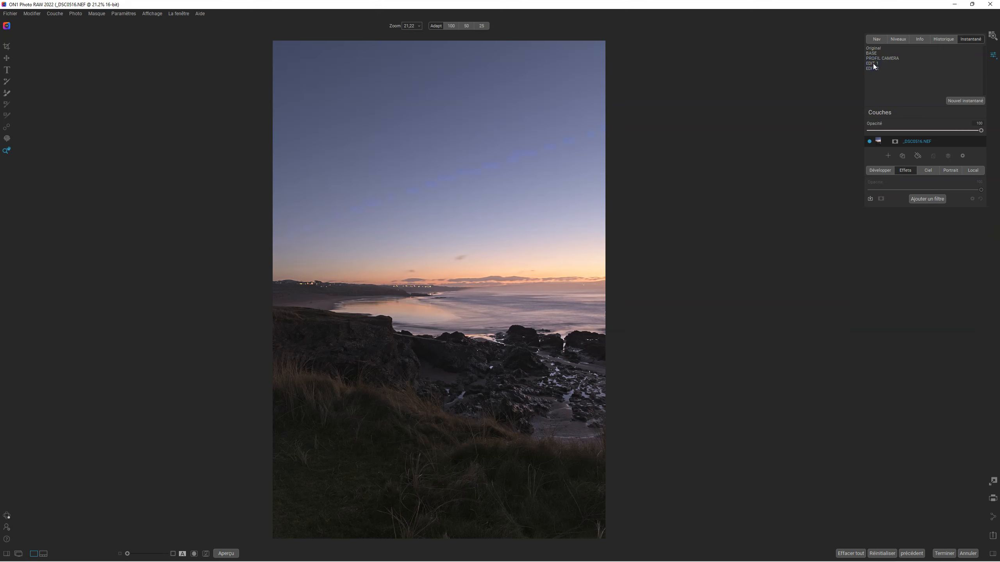
{"action": "left_click", "coordinate": [874, 69]}
{"action": "left_click", "coordinate": [874, 69]}
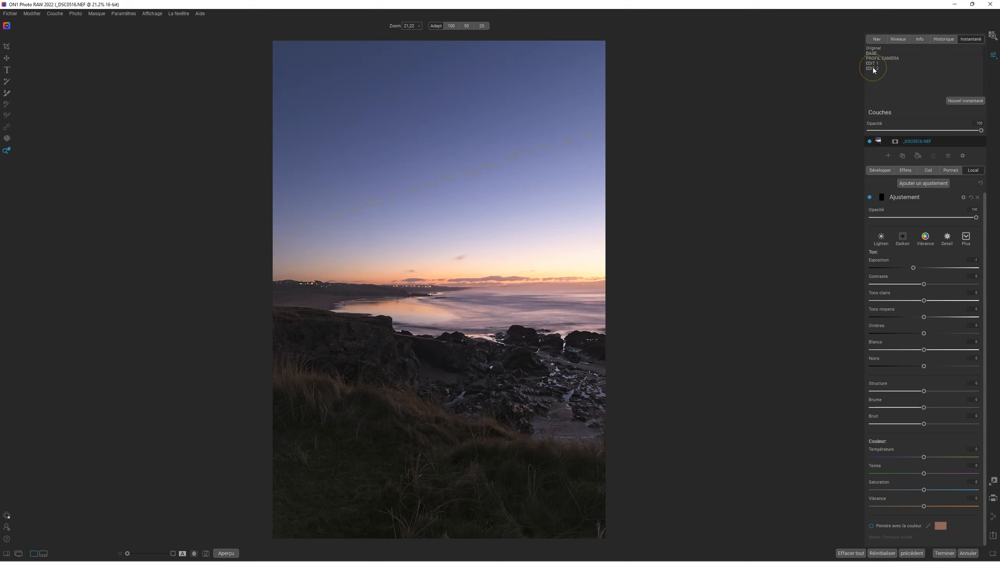
Step: Add a Tonalité partagée filter above the Lueur filter in the photo's effects
{"action": "left_click", "coordinate": [905, 170]}
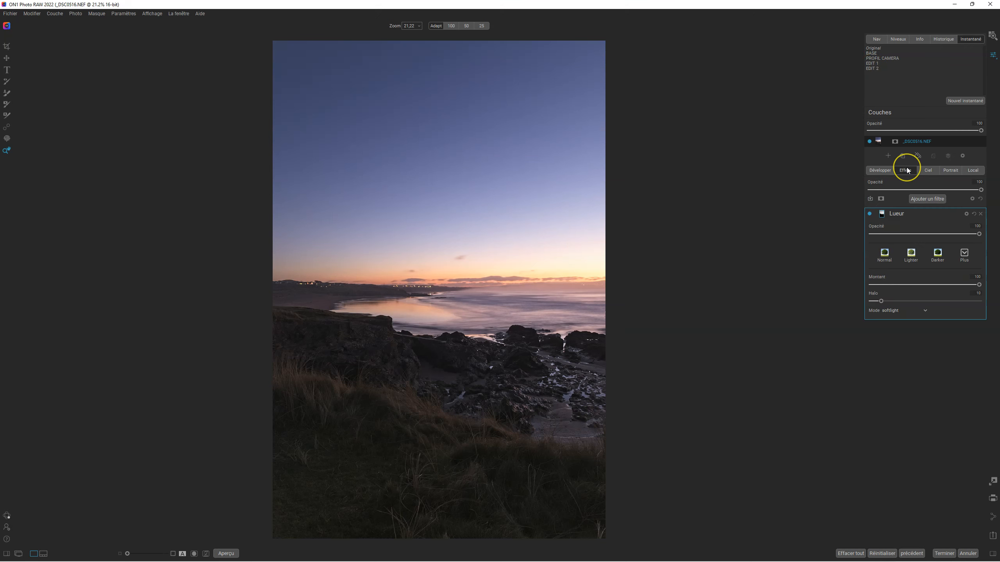
{"action": "left_click", "coordinate": [837, 203]}
{"action": "left_click", "coordinate": [928, 199]}
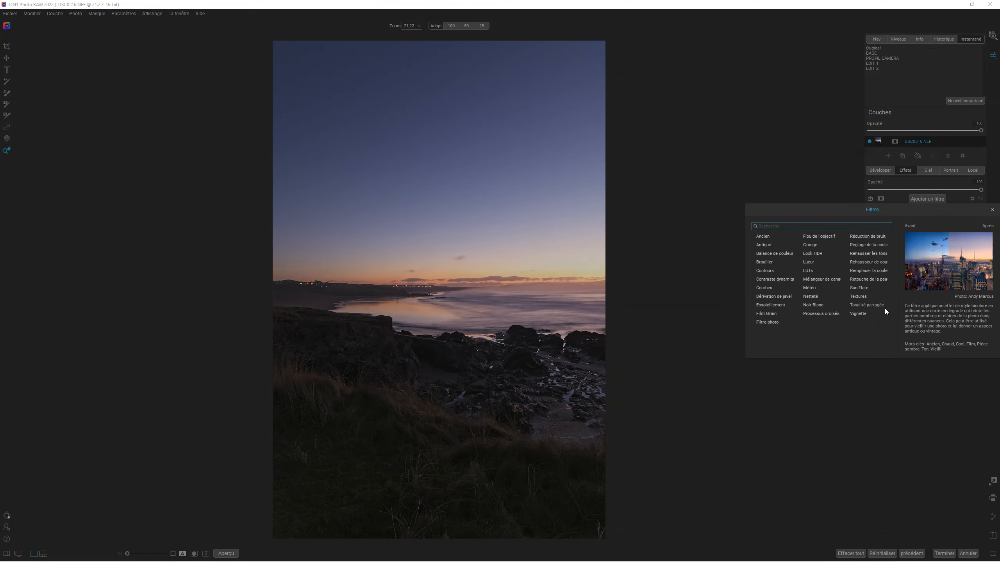
{"action": "left_click", "coordinate": [862, 306]}
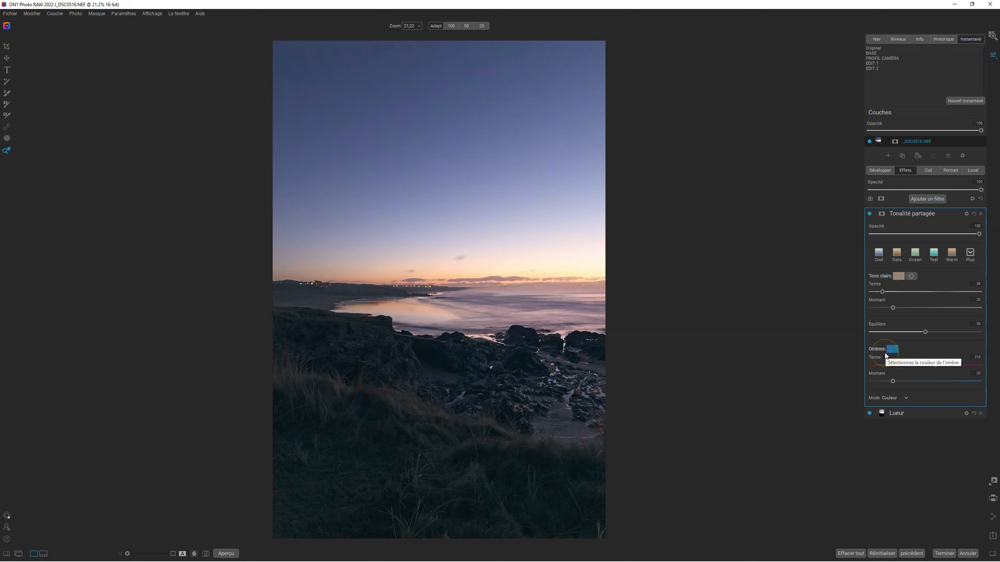
Step: Compare the photo with and without the Tonalité partagée filter, leaving the filter enabled
{"action": "left_click", "coordinate": [869, 214]}
{"action": "left_click", "coordinate": [869, 214]}
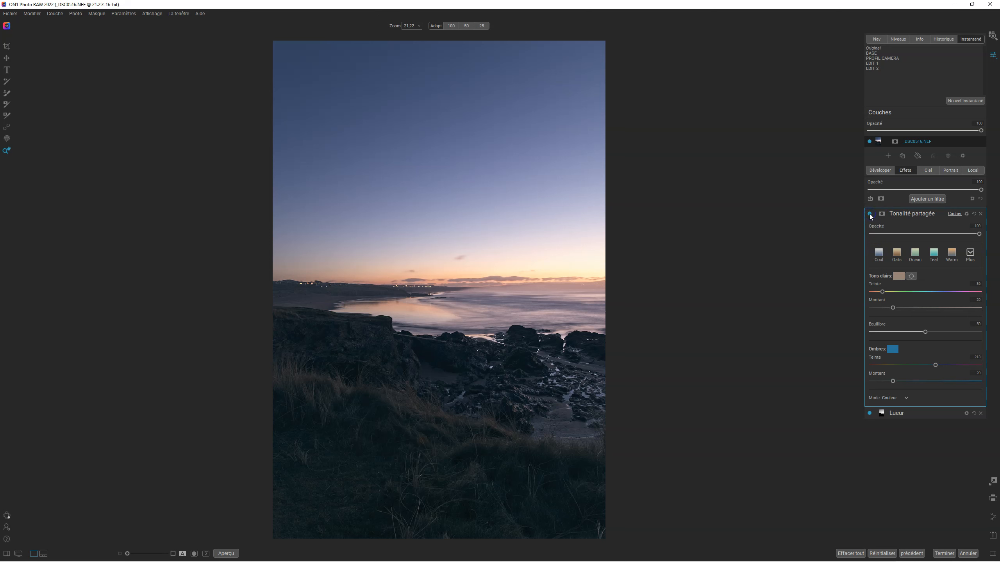
{"action": "left_click", "coordinate": [869, 214]}
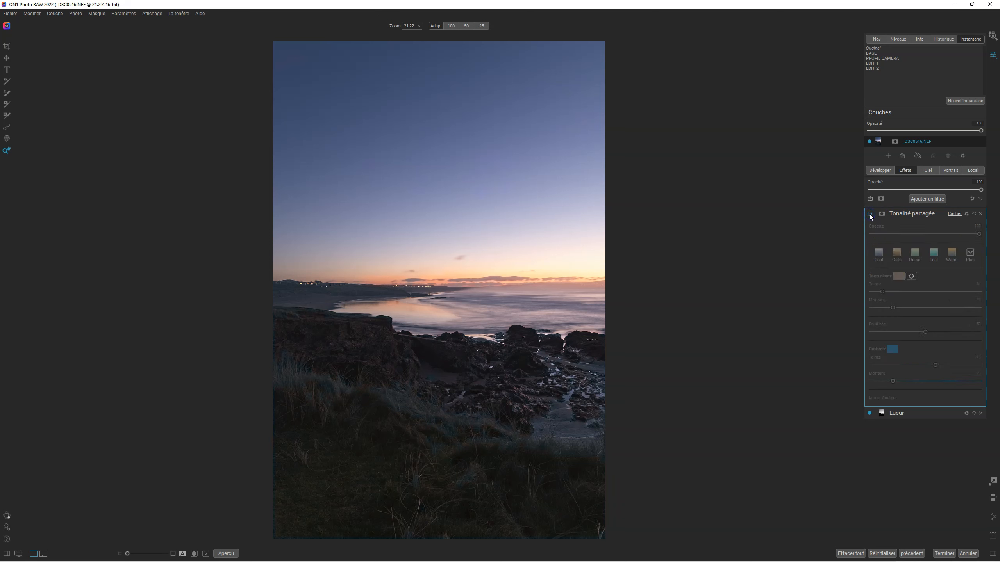
{"action": "left_click", "coordinate": [869, 214]}
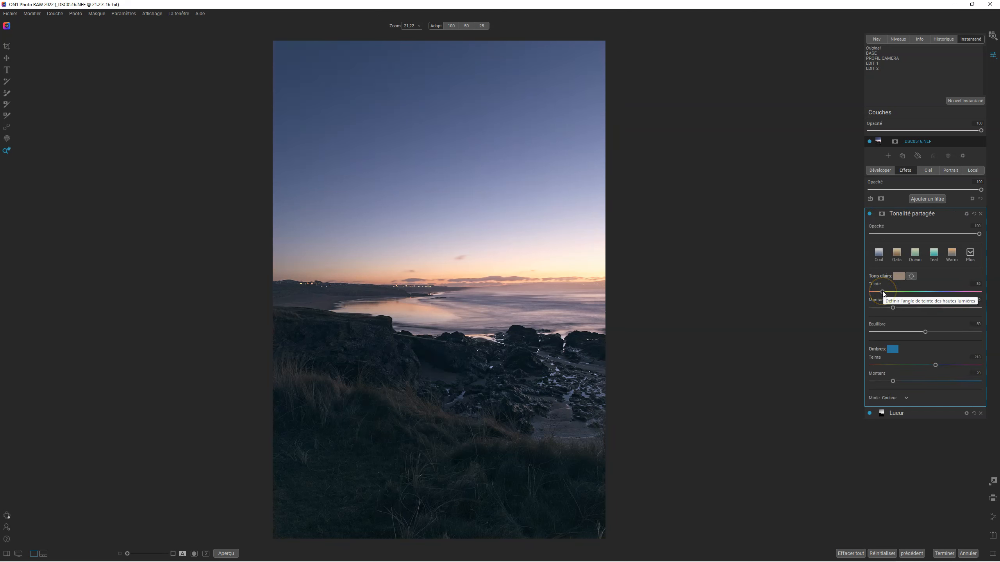
Step: Set the highlights colour of the Tonalité partagée filter to purple #8f1897
{"action": "left_click", "coordinate": [900, 278]}
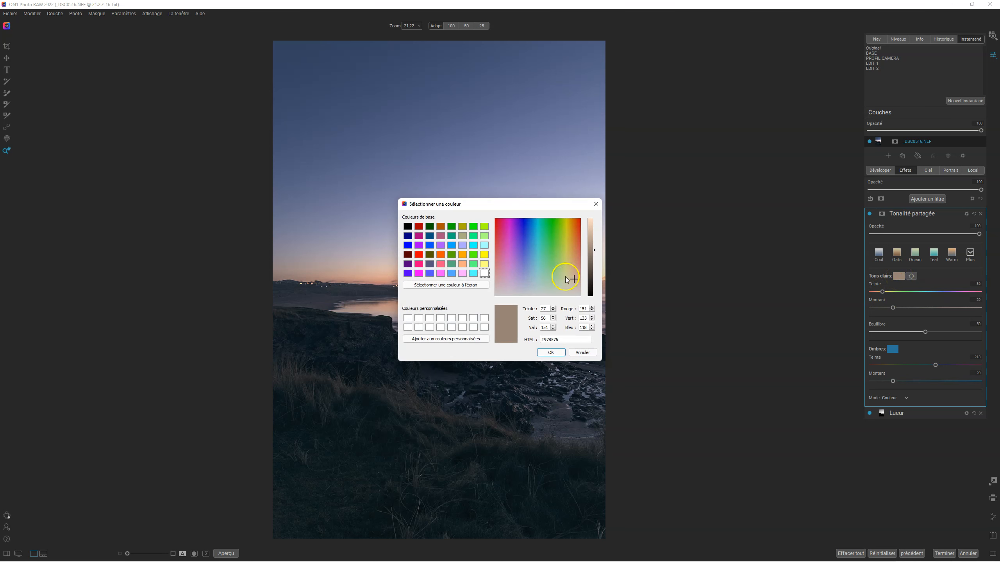
{"action": "left_click_drag", "start_coordinate": [585, 280], "coordinate": [737, 250]}
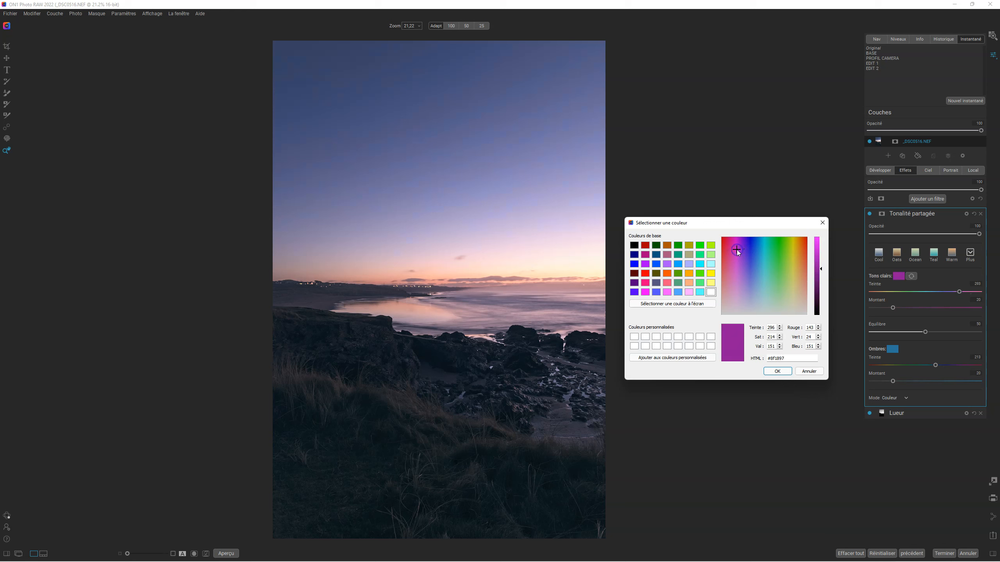
{"action": "left_click", "coordinate": [893, 350]}
{"action": "left_click", "coordinate": [778, 371]}
Step: Set the filter's shadows colour to teal #659a91, and compare the photo with and without the split toning
{"action": "left_click", "coordinate": [892, 350]}
{"action": "left_click_drag", "start_coordinate": [539, 200], "coordinate": [770, 188]}
{"action": "left_click_drag", "start_coordinate": [765, 223], "coordinate": [773, 258]}
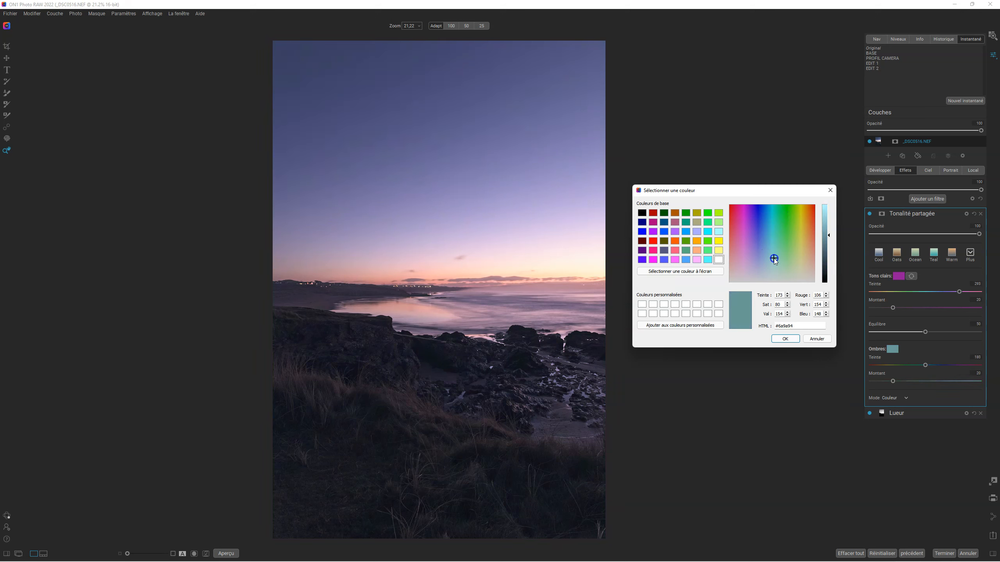
{"action": "left_click", "coordinate": [773, 338]}
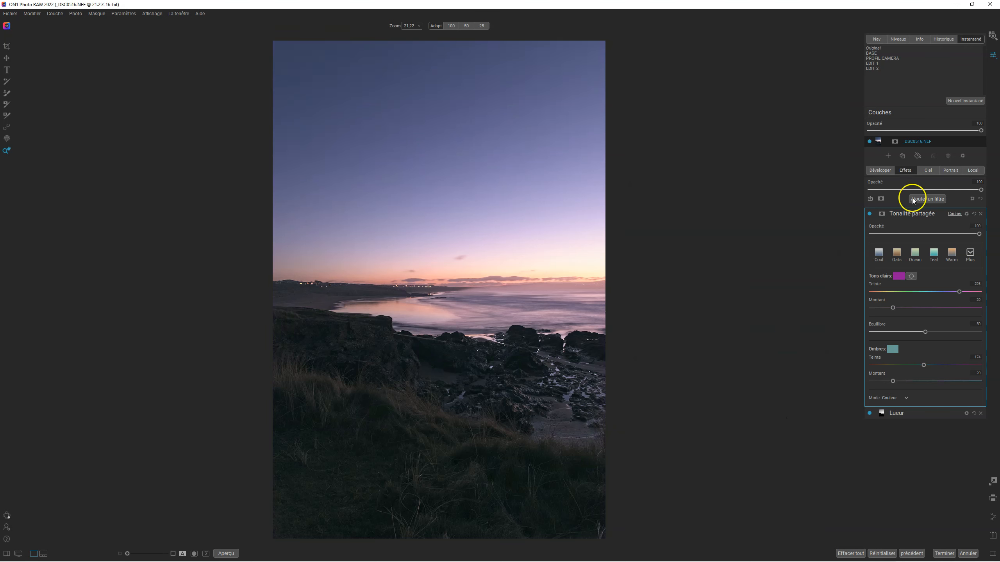
{"action": "left_click", "coordinate": [870, 214]}
{"action": "left_click", "coordinate": [870, 214]}
Step: Save the current processing state as a new snapshot named EDIT 3
{"action": "left_click", "coordinate": [965, 101]}
{"action": "key", "text": "BackSpace"}
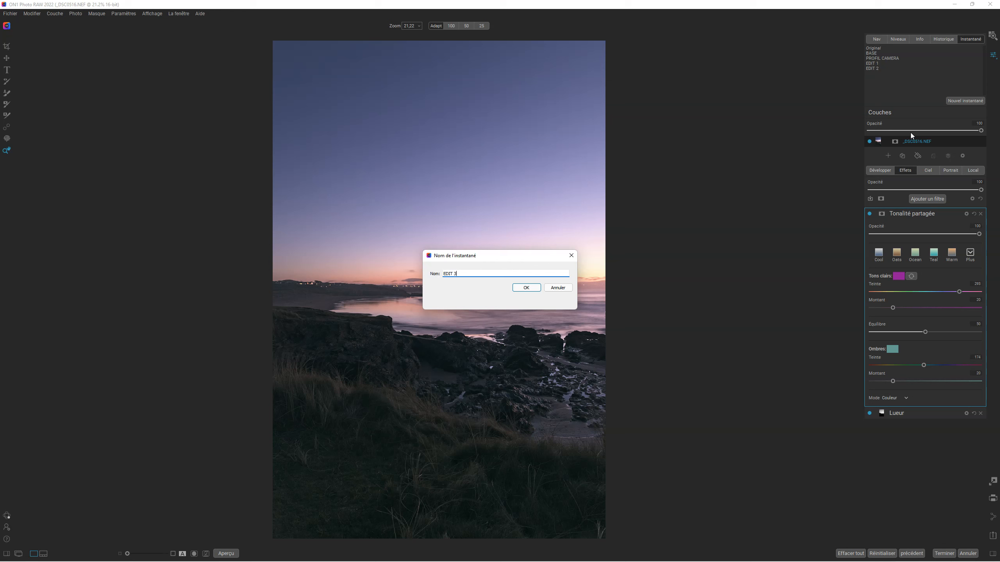
{"action": "left_click", "coordinate": [527, 288]}
Step: Change the shadows colour of the Tonalité partagée filter to olive yellow #9a910f
{"action": "left_click", "coordinate": [893, 349]}
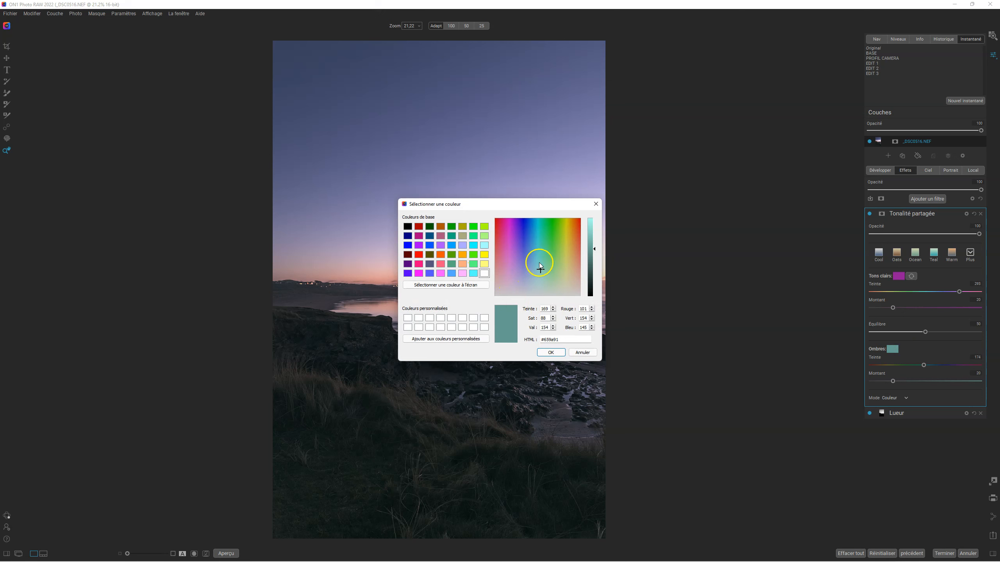
{"action": "left_click_drag", "start_coordinate": [540, 270], "coordinate": [709, 179]}
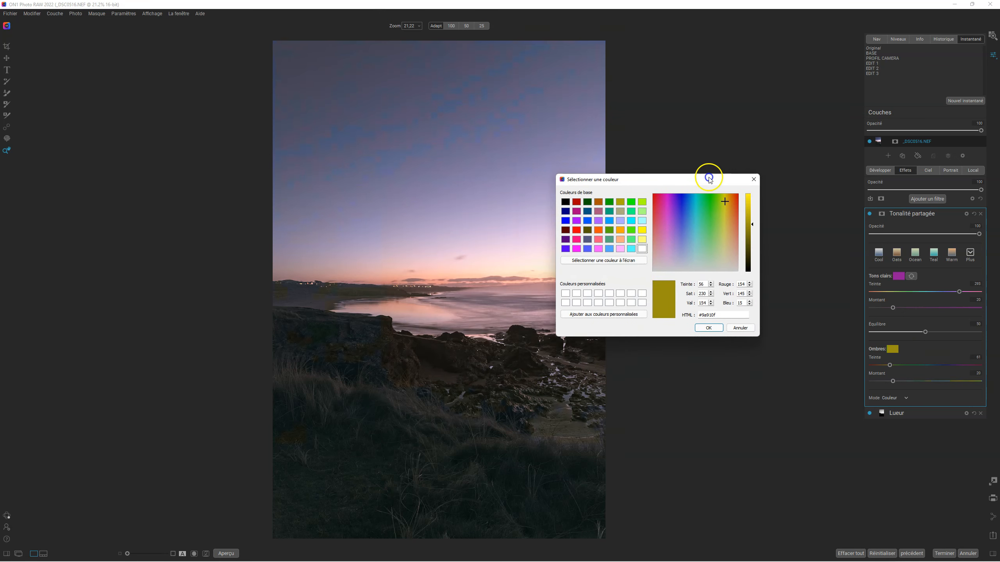